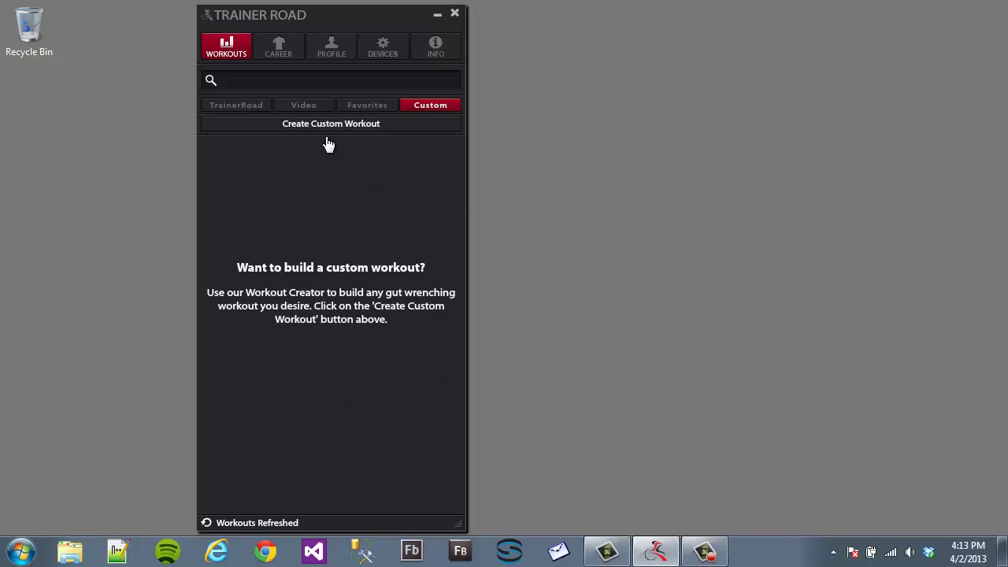
Open the Workout Creator for a custom workout, maximize its window, and log in with the account username and password
left_click(276, 128)
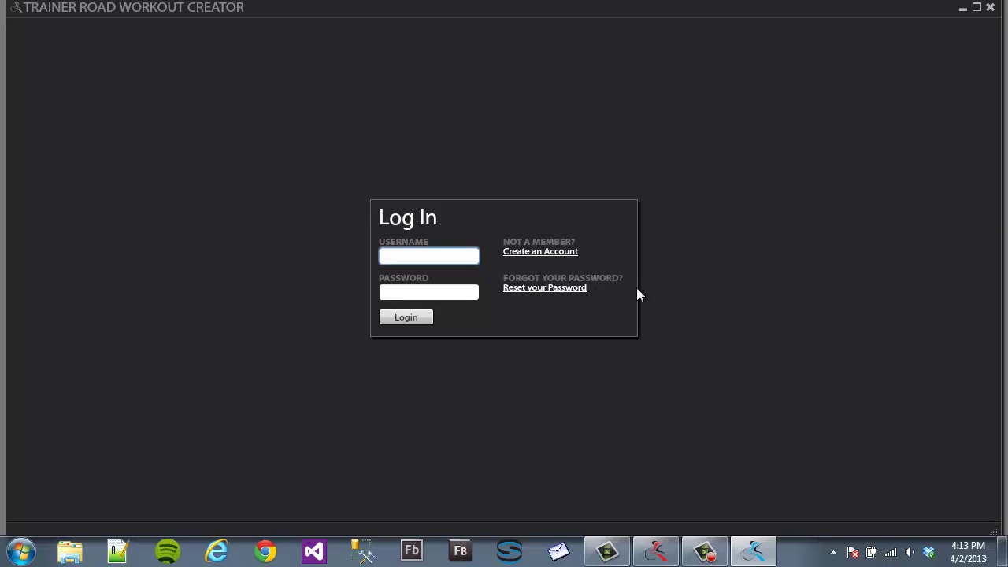
double_click(617, 7)
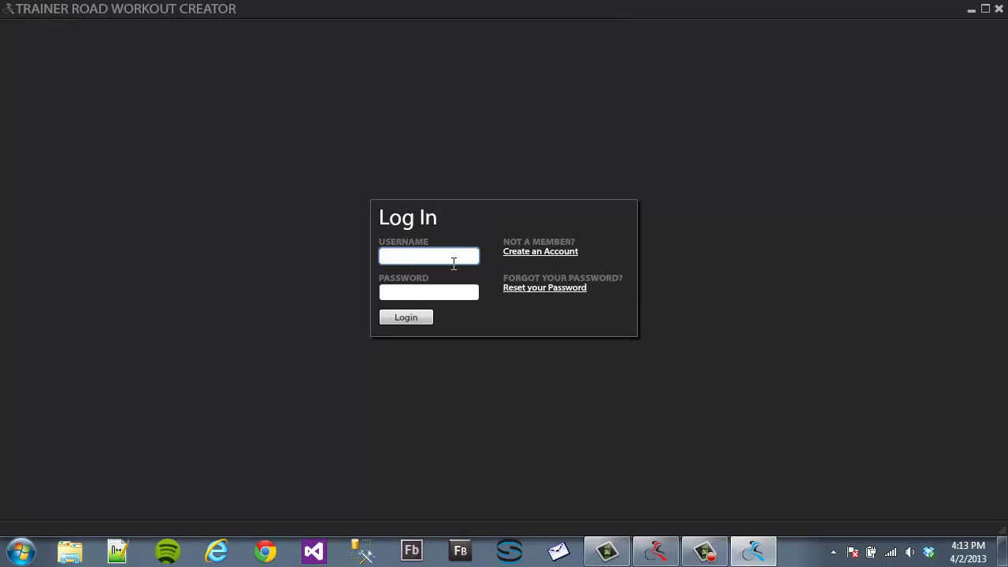
type("nate")
key("Tab")
type("********")
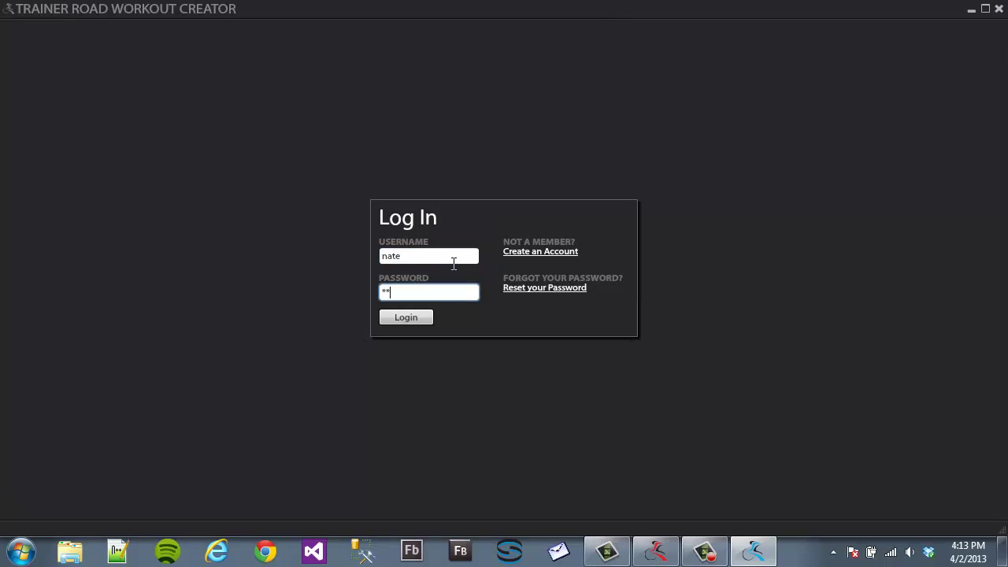
key("Return")
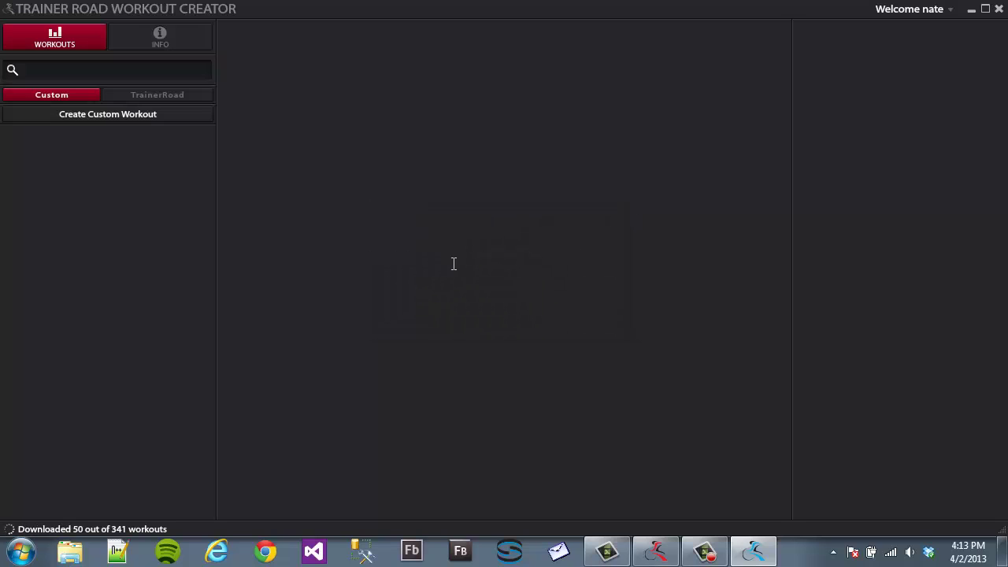
Create a new blank custom workout named Threshold Ladders
left_click(110, 116)
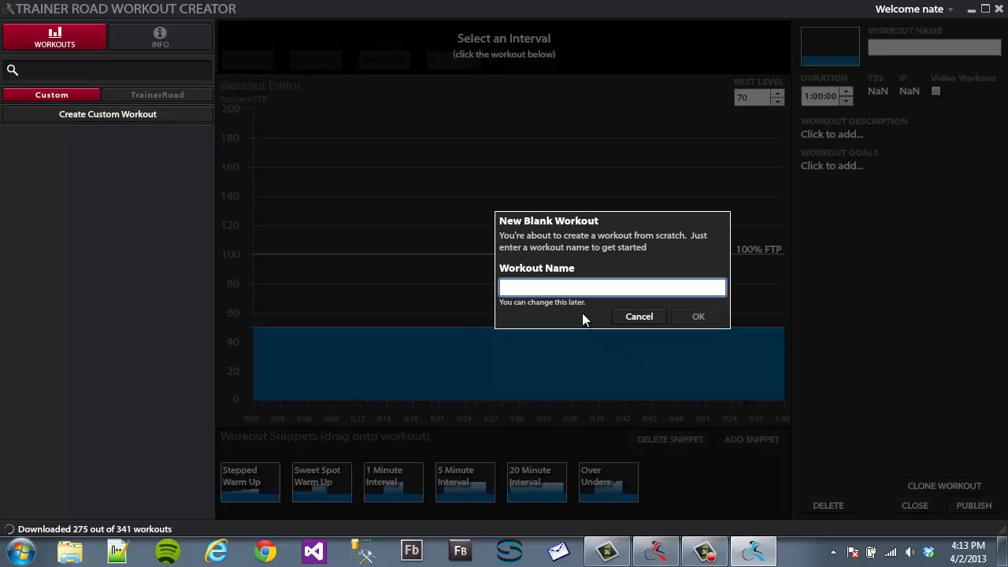
type("Threshold Ladders")
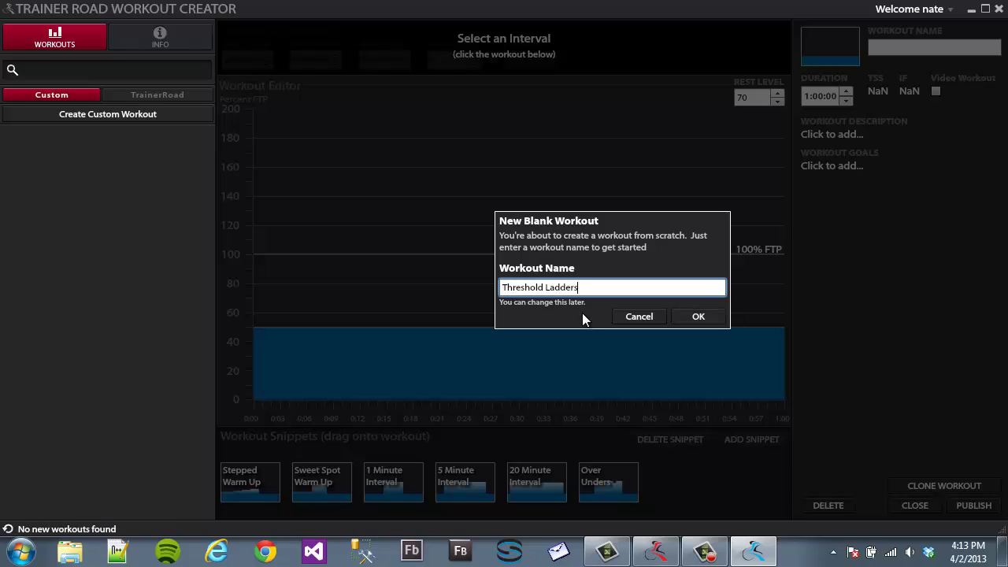
key("Return")
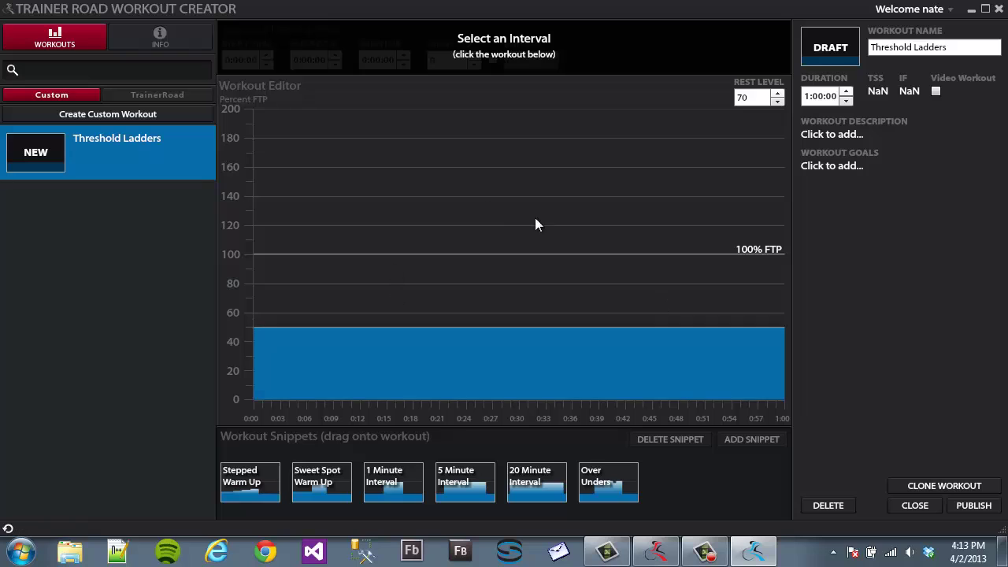
Insert the Stepped Warm Up snippet at the very start of the workout
left_click(478, 342)
mouse_move(252, 499)
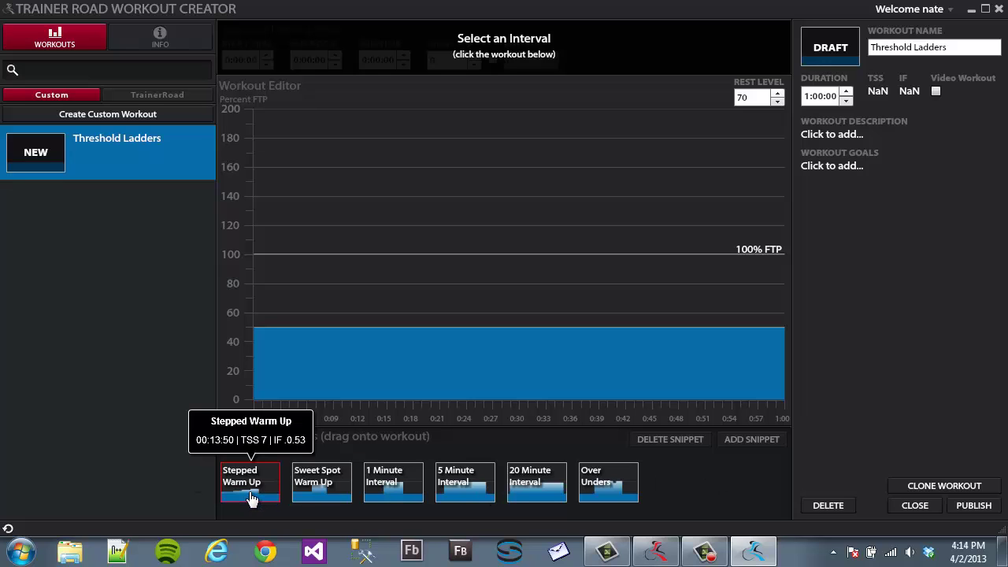
left_click_drag(252, 499, 238, 359)
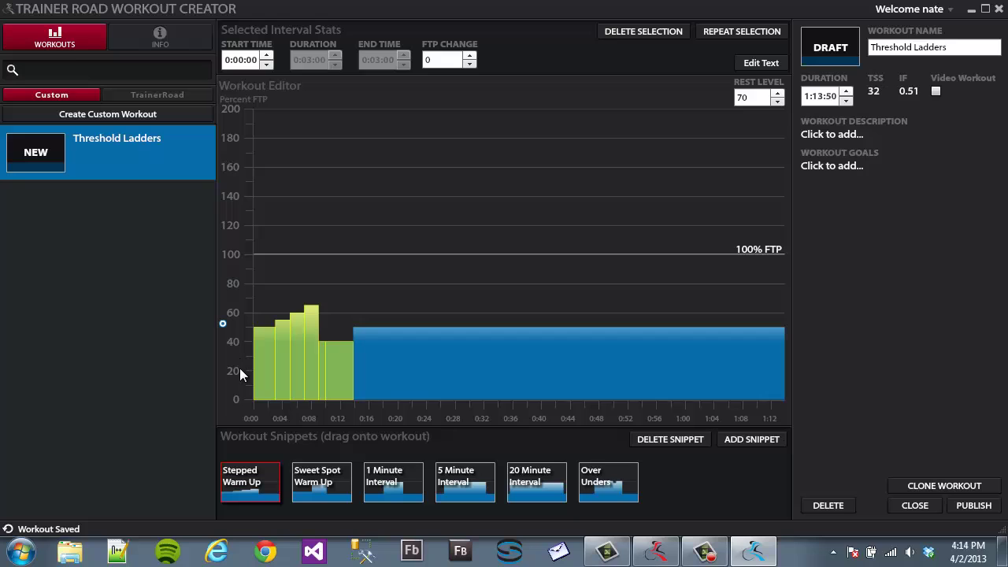
left_click(334, 291)
left_click(311, 354)
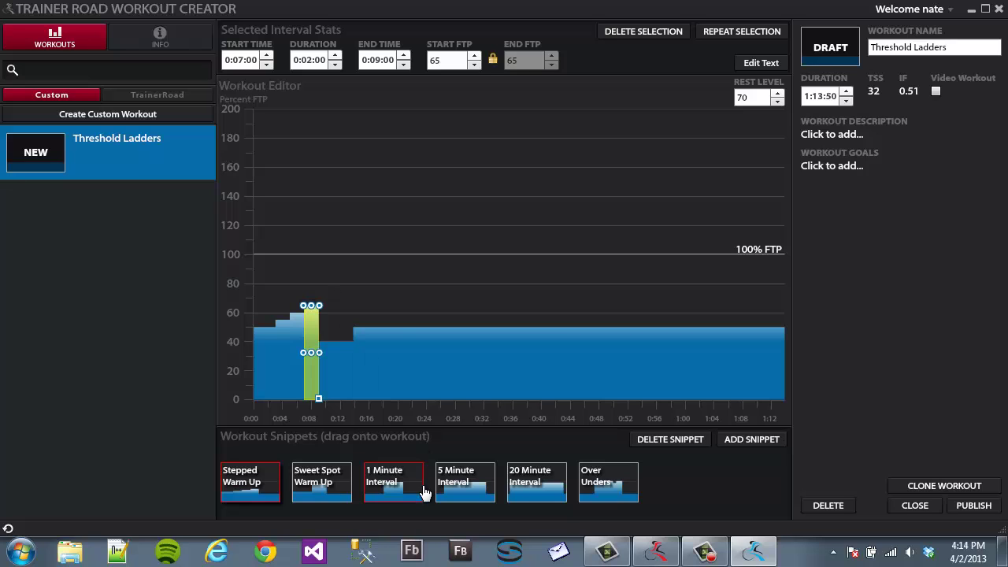
Insert the 1 Minute Interval snippet shortly after the warm-up and repeat it six times to form a seven-minute block
left_click_drag(394, 482, 367, 323)
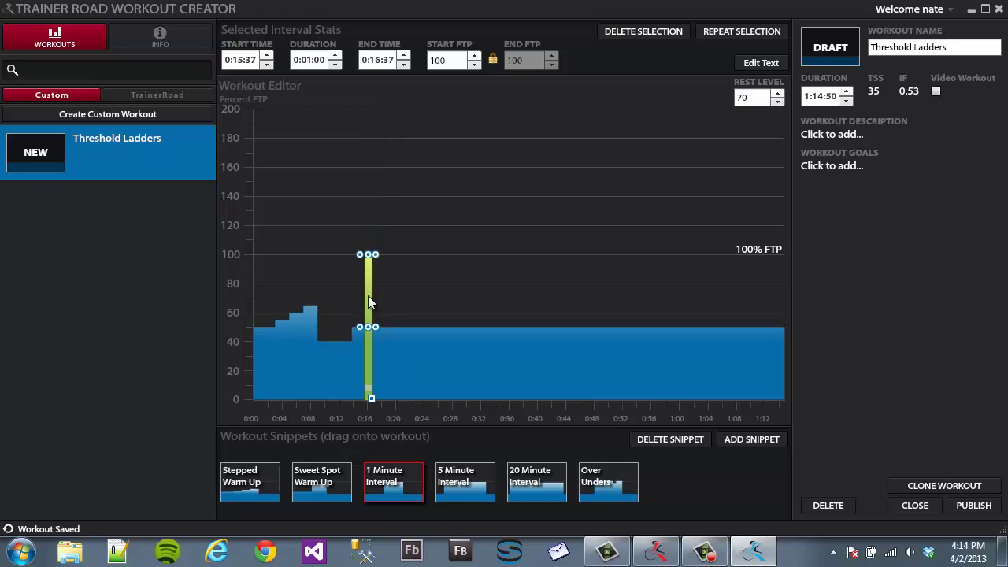
left_click(732, 36)
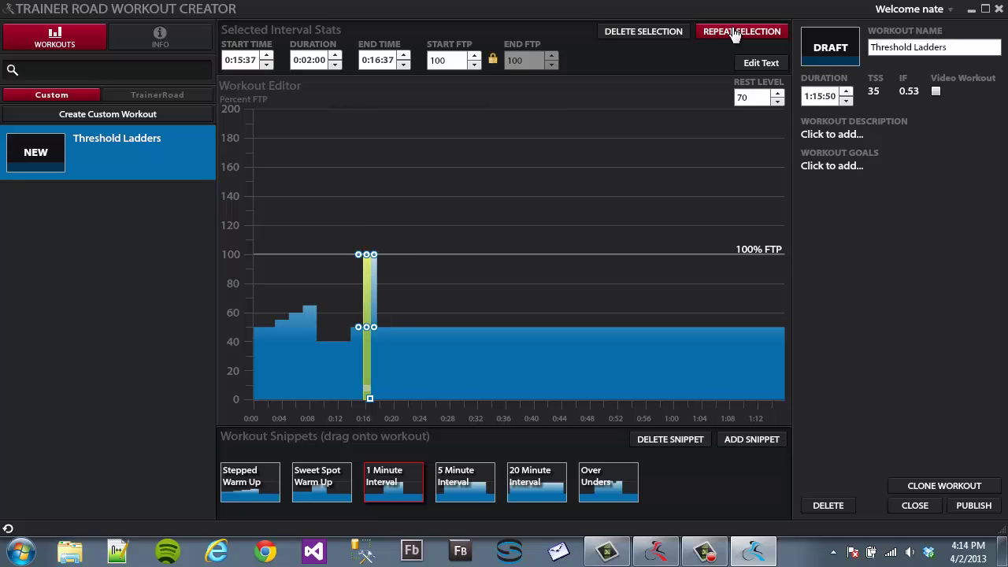
left_click(733, 35)
left_click(733, 35)
left_click(732, 35)
left_click(733, 35)
left_click(733, 35)
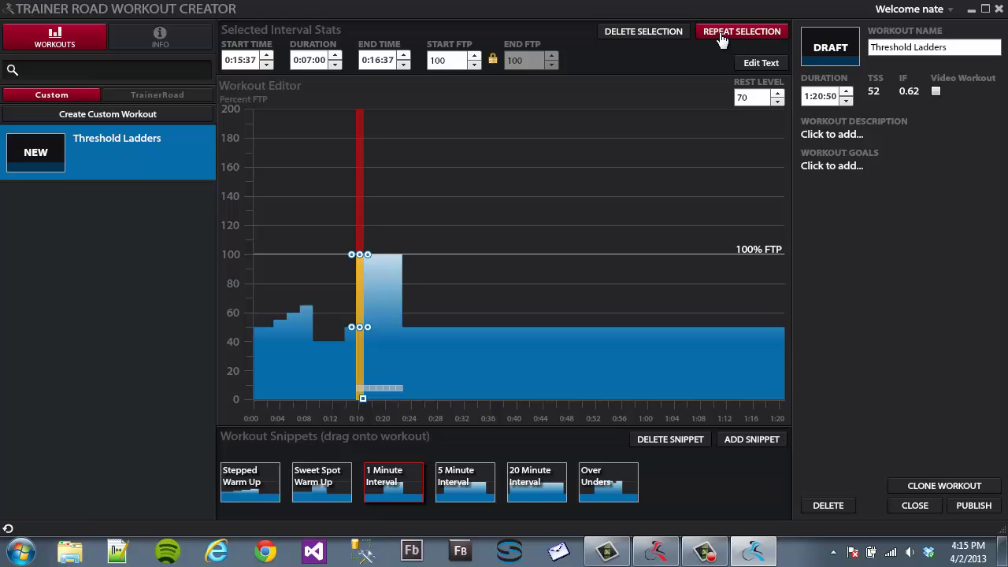
left_click(442, 212)
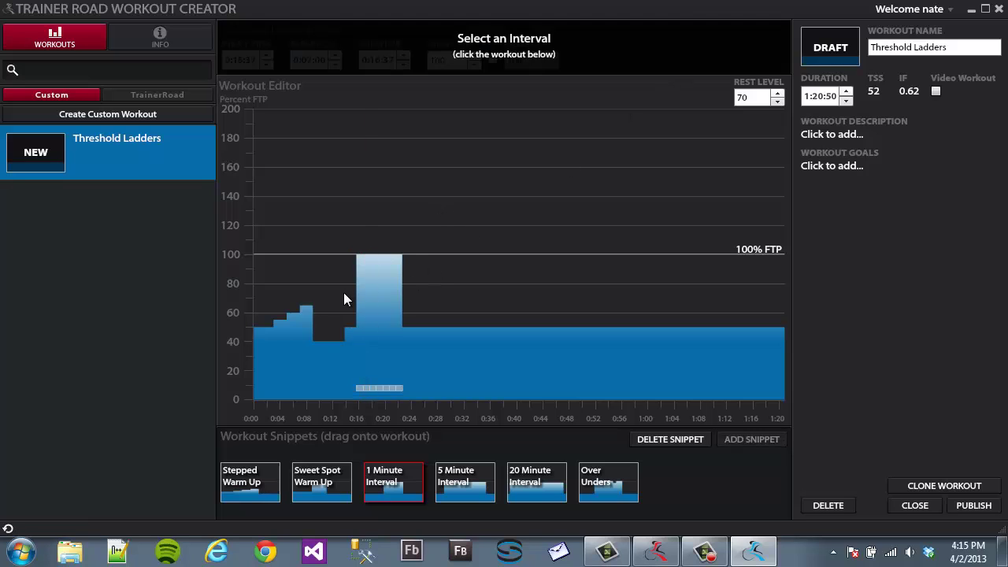
Set the first one-minute interval of the block to 85% FTP
left_click(362, 276)
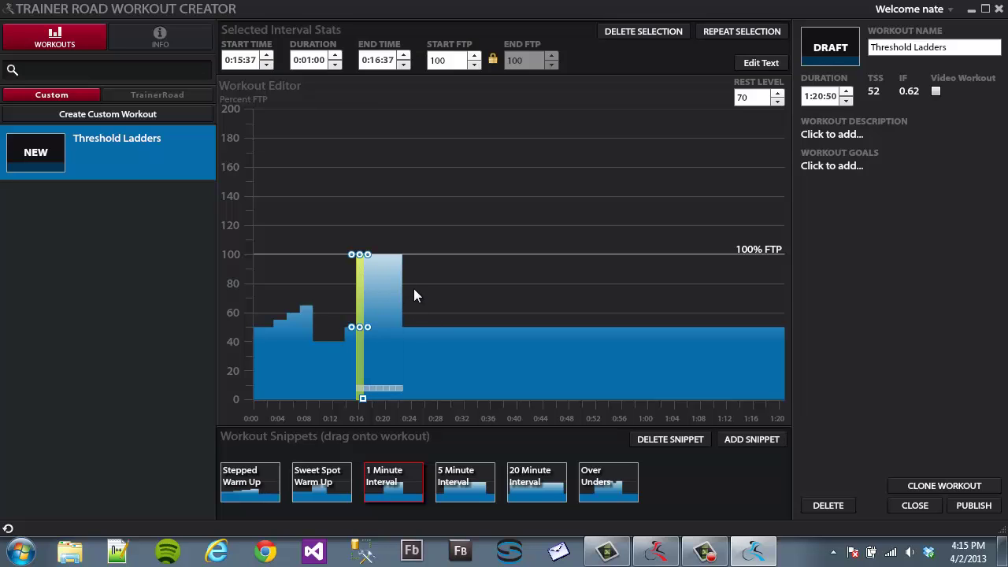
left_click_drag(351, 254, 345, 276)
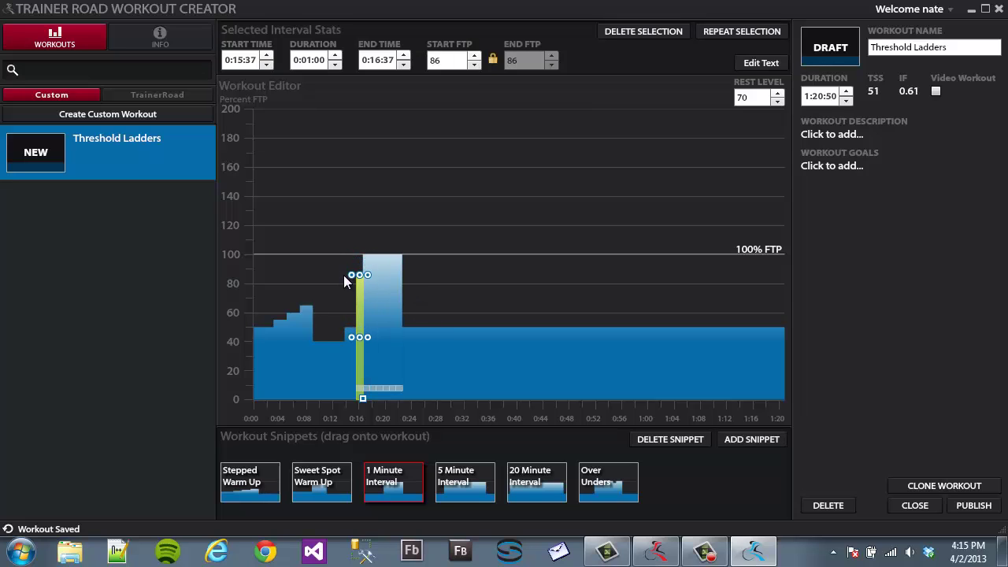
left_click(473, 64)
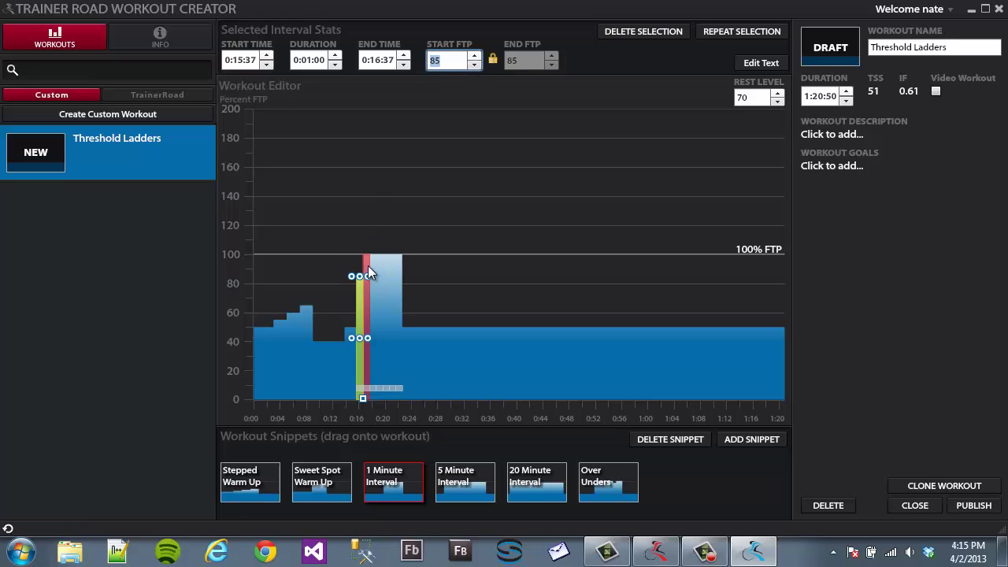
Lower the second one-minute interval of the block to 90% FTP
left_click(367, 266)
key("Down")
key("Down")
key("Down")
key("Down")
key("Down")
key("Down")
key("Down")
key("Down")
key("Down")
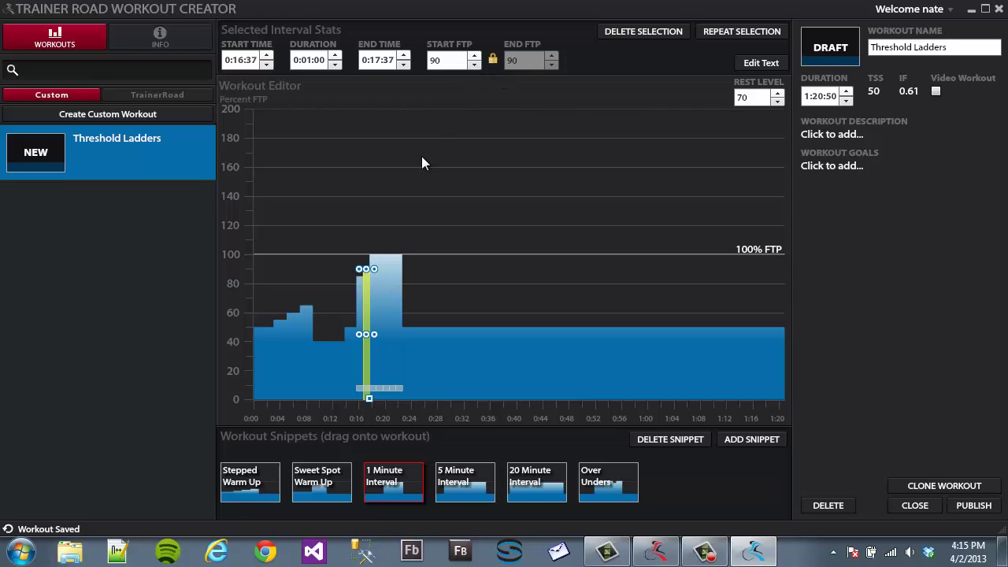
Lower the third one-minute interval of the block to 95% FTP
left_click(375, 277)
key("Down")
key("Down")
key("Down")
key("Down")
key("Down")
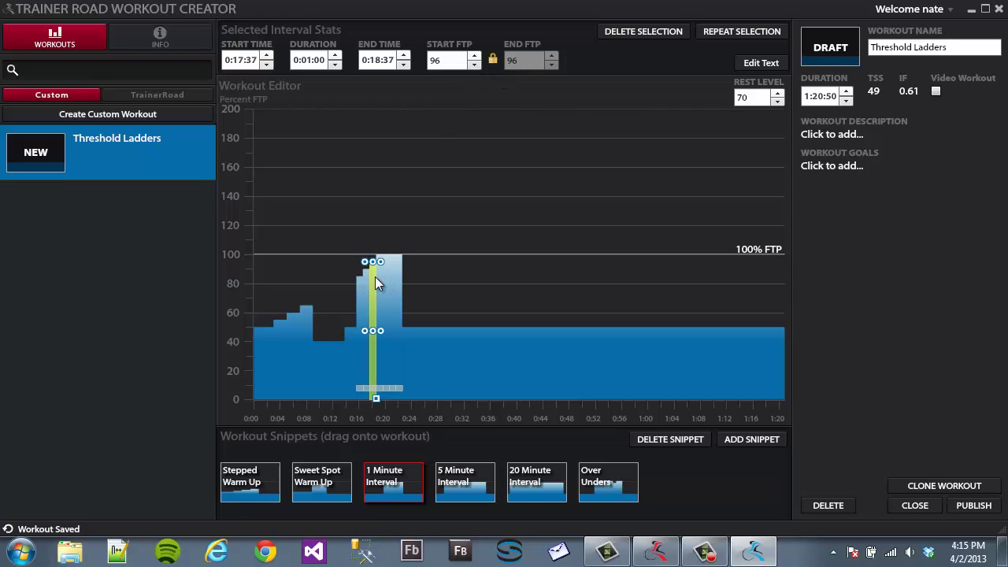
Leave the fourth one-minute interval at its peak and lower the fifth to 95% FTP
left_click(382, 283)
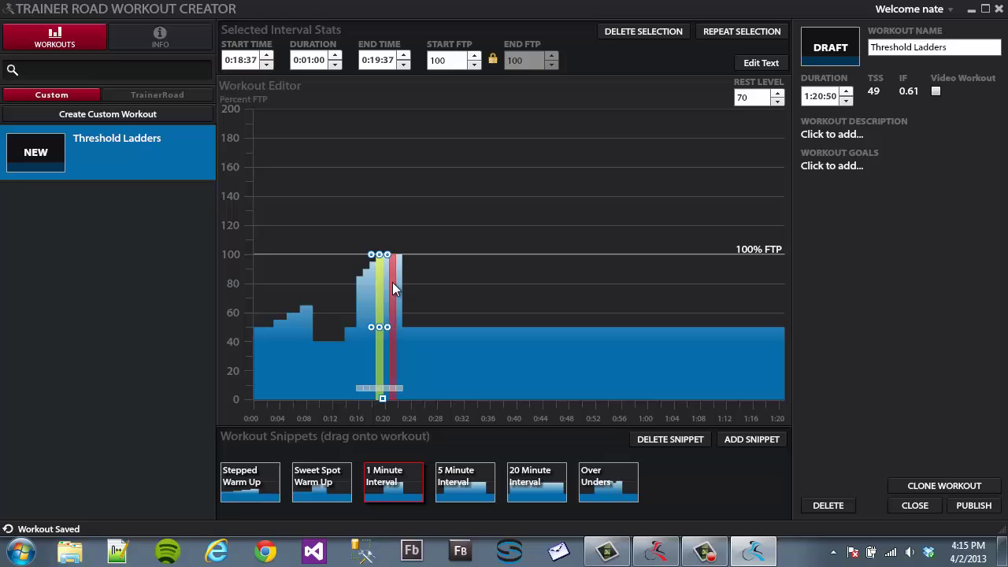
left_click(386, 289)
key("Down")
key("Down")
key("Down")
key("Down")
key("Down")
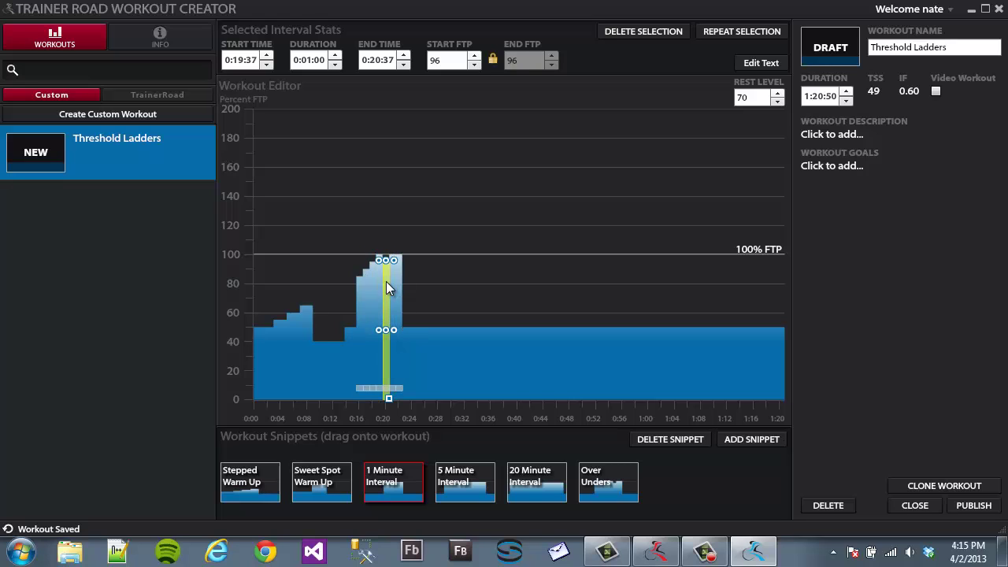
Lower the sixth one-minute interval of the block to 90% FTP
left_click(394, 285)
key("Down")
key("Down")
key("Down")
key("Down")
key("Down")
key("Down")
key("Down")
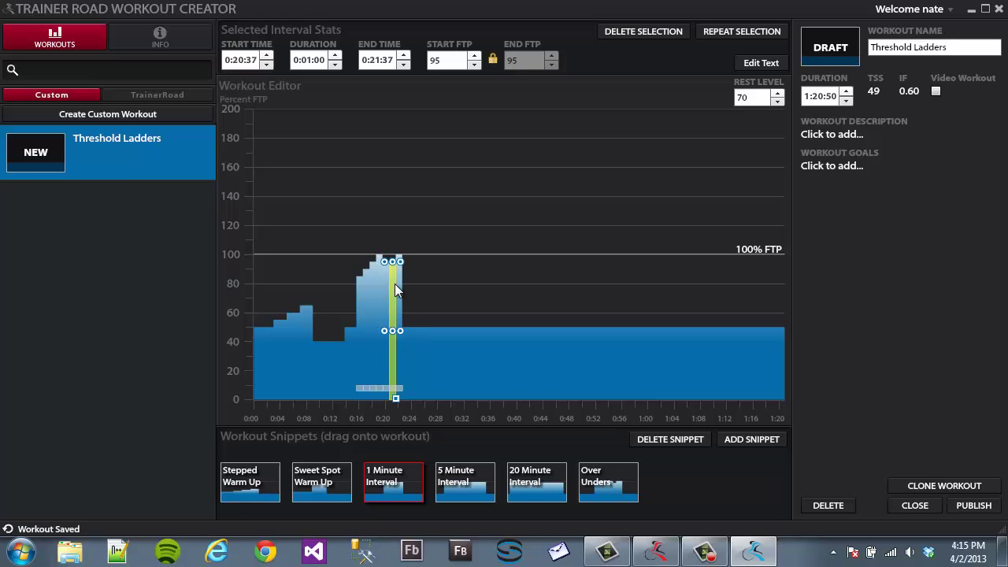
key("Down")
key("Down")
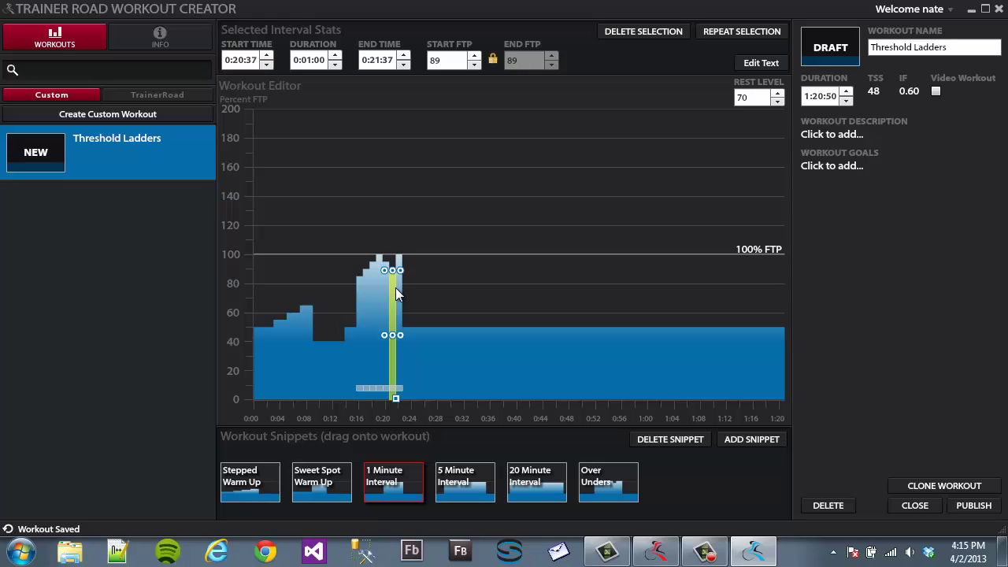
Lower the seventh and last one-minute interval of the block to 85% FTP
left_click(400, 289)
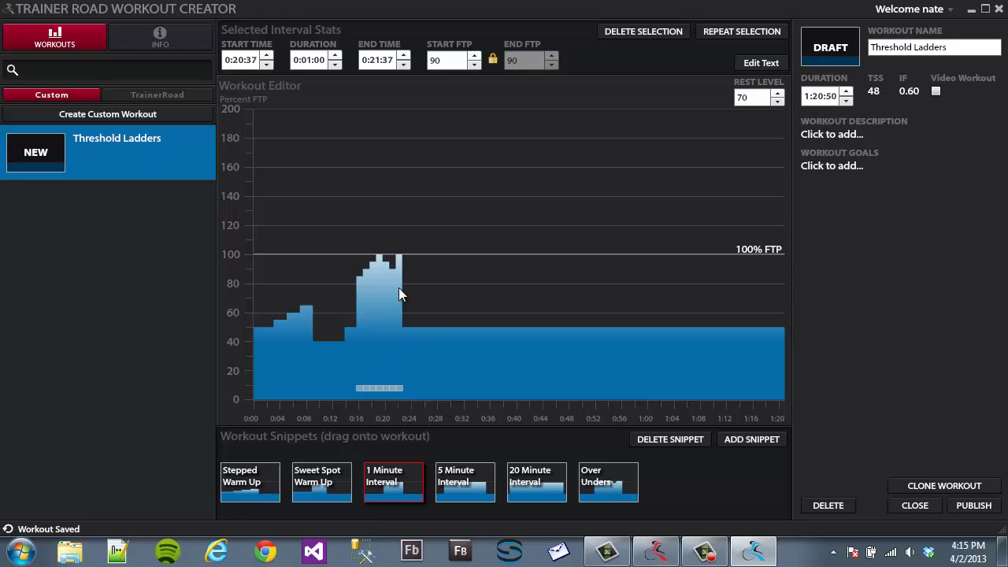
key("Down")
key("Down")
key("Down")
key("Down")
key("Down")
key("Down")
key("Down")
key("Down")
key("Down")
key("Down")
key("Down")
key("Down")
key("Down")
key("Down")
key("Down")
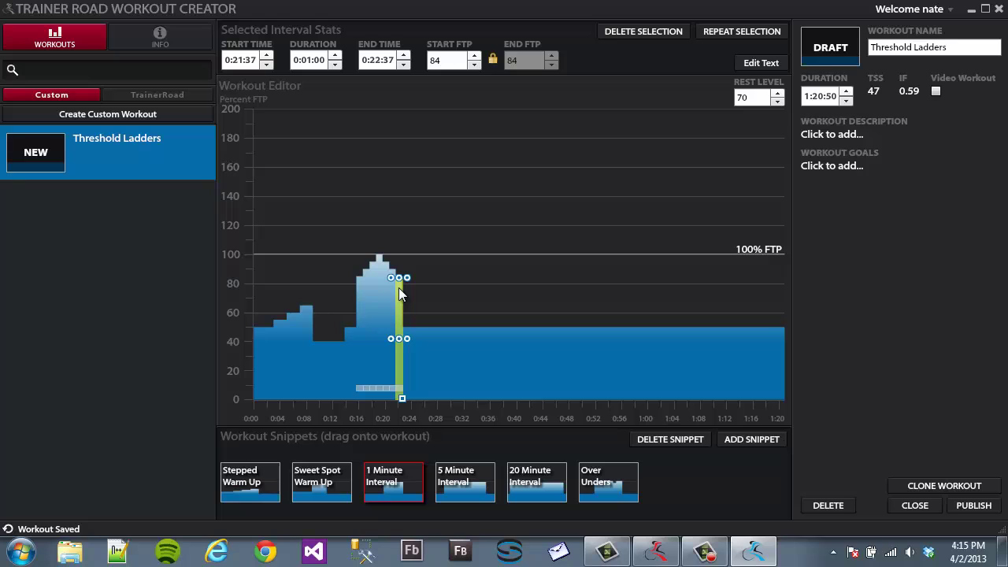
Delete the short 50% FTP segment between the warm-up and the ladder block
left_click(451, 228)
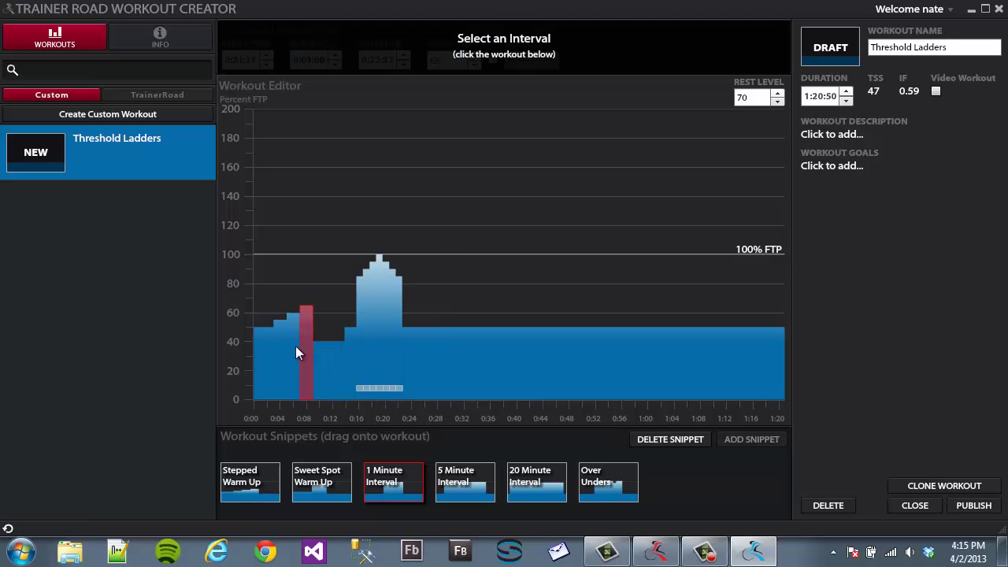
left_click(350, 350)
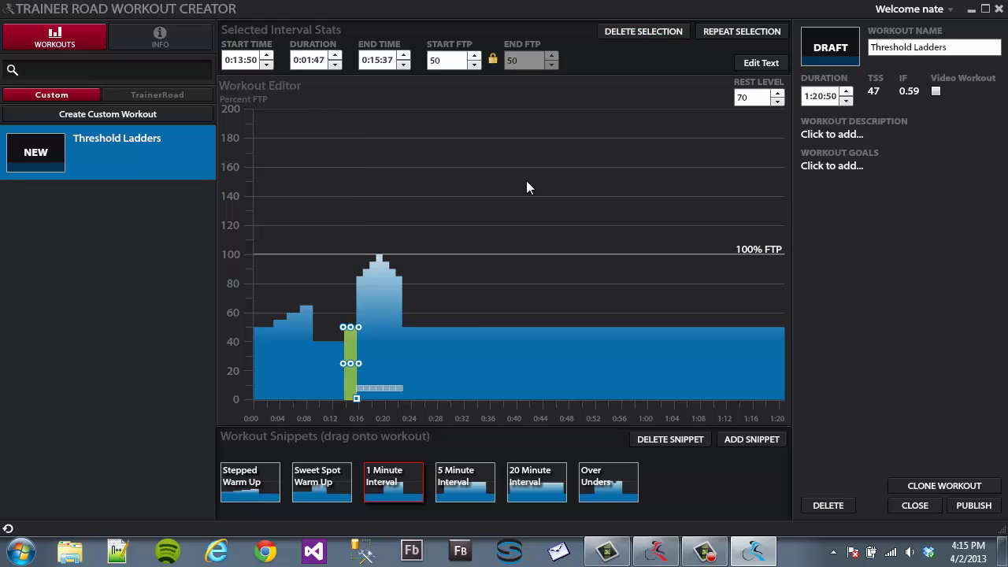
key("Delete")
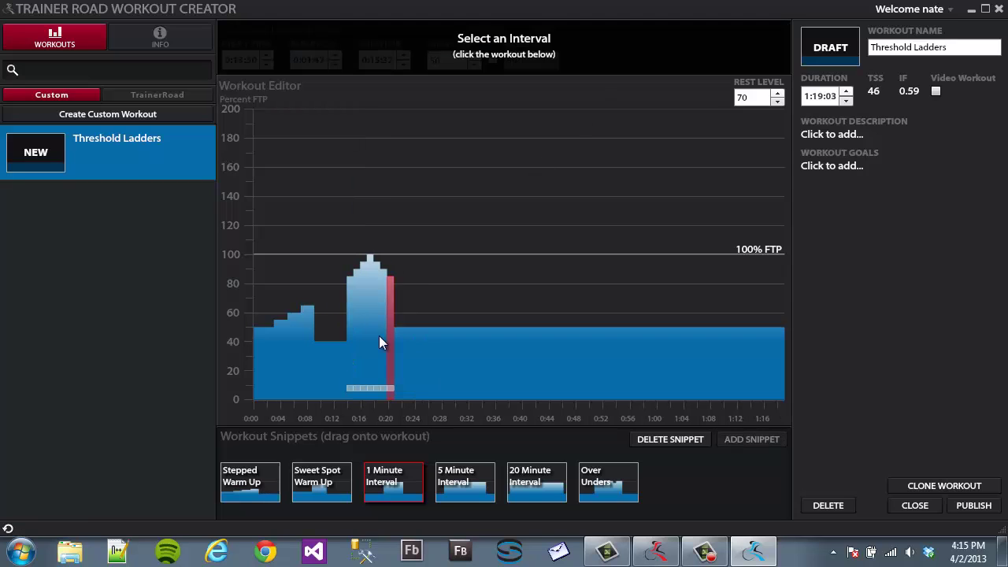
Insert another 1 Minute Interval after the ladder and set the rest segment before it to 40% FTP and about 4 minutes long
left_click_drag(374, 476, 458, 338)
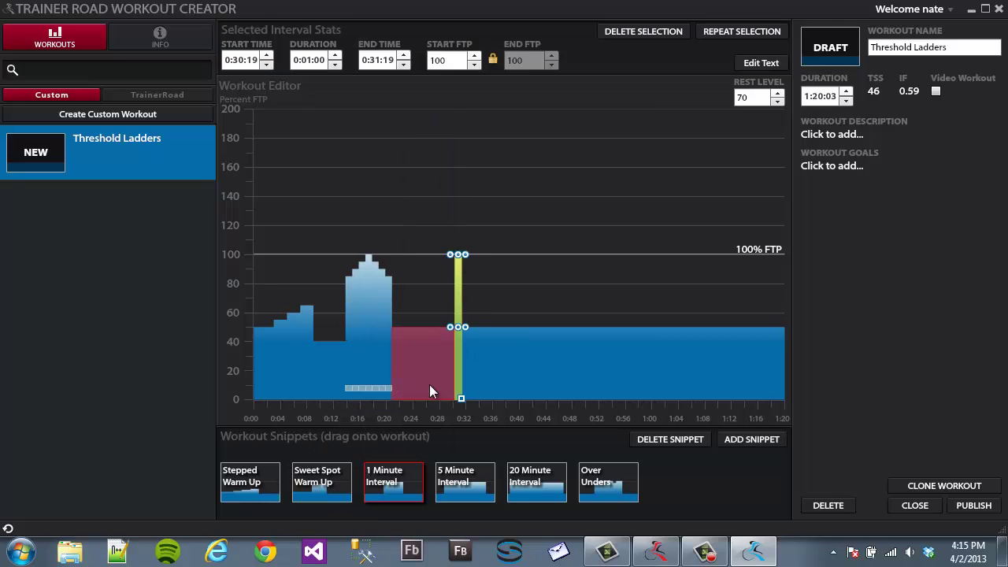
left_click(442, 340)
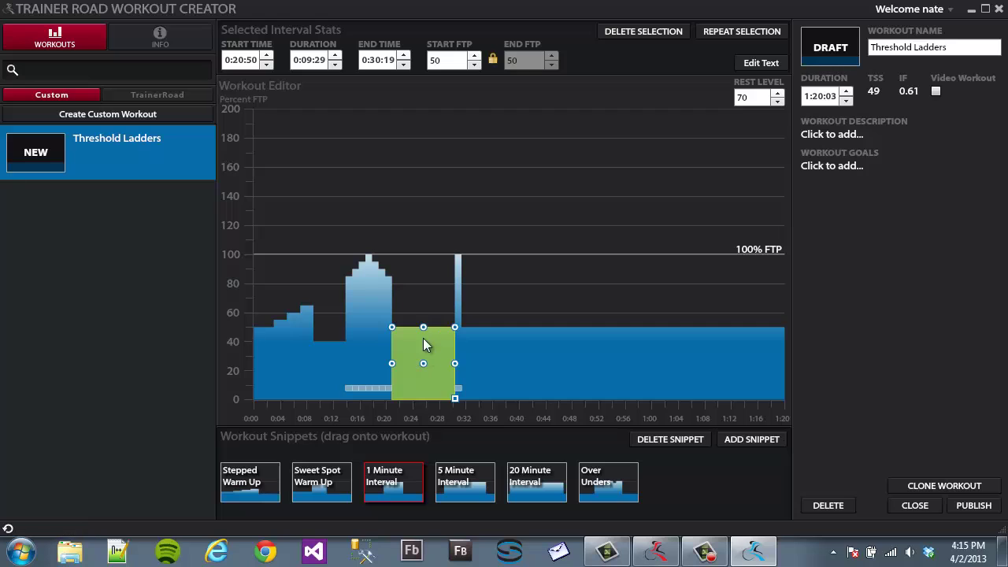
left_click_drag(423, 328, 421, 340)
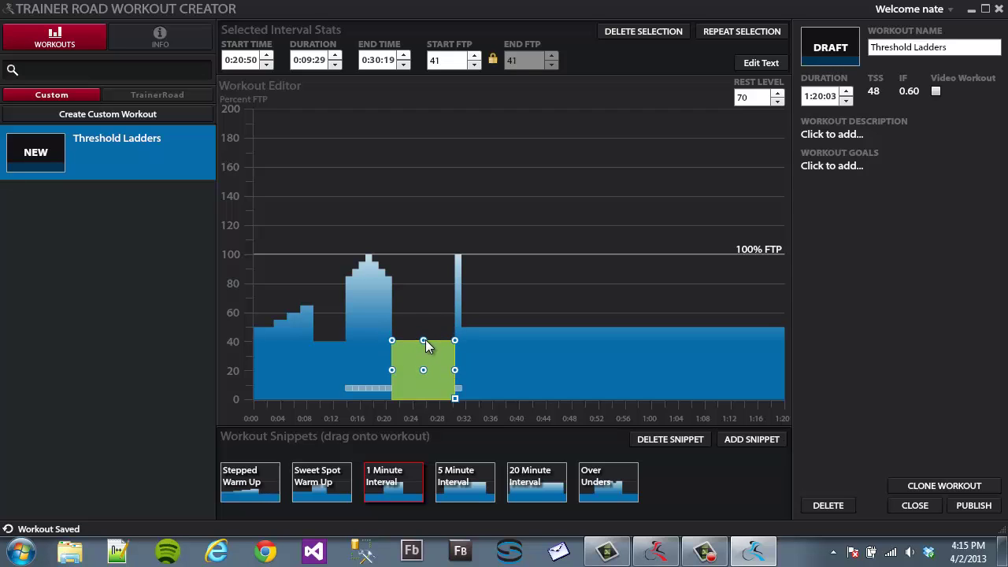
left_click_drag(426, 346, 418, 370)
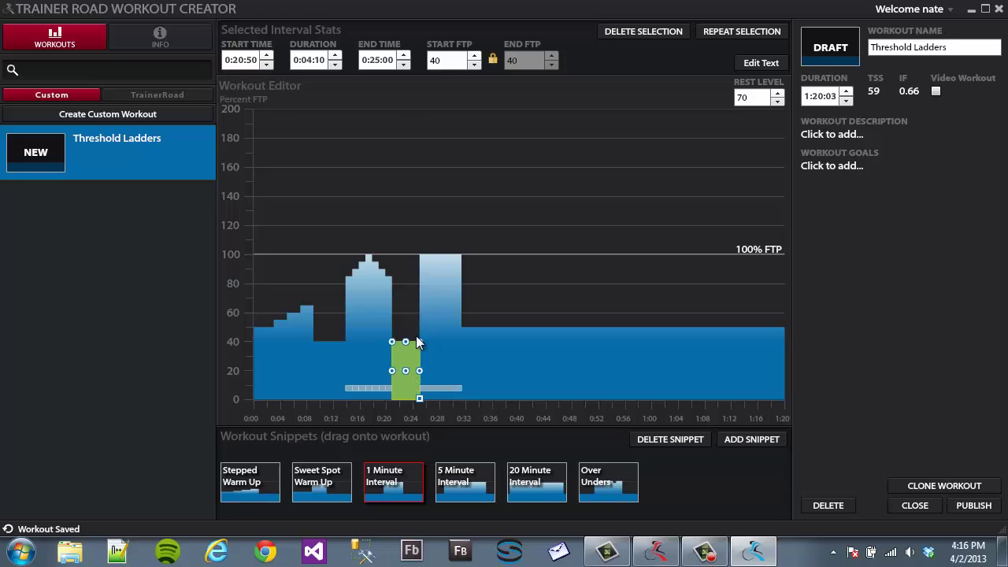
left_click_drag(419, 372, 418, 371)
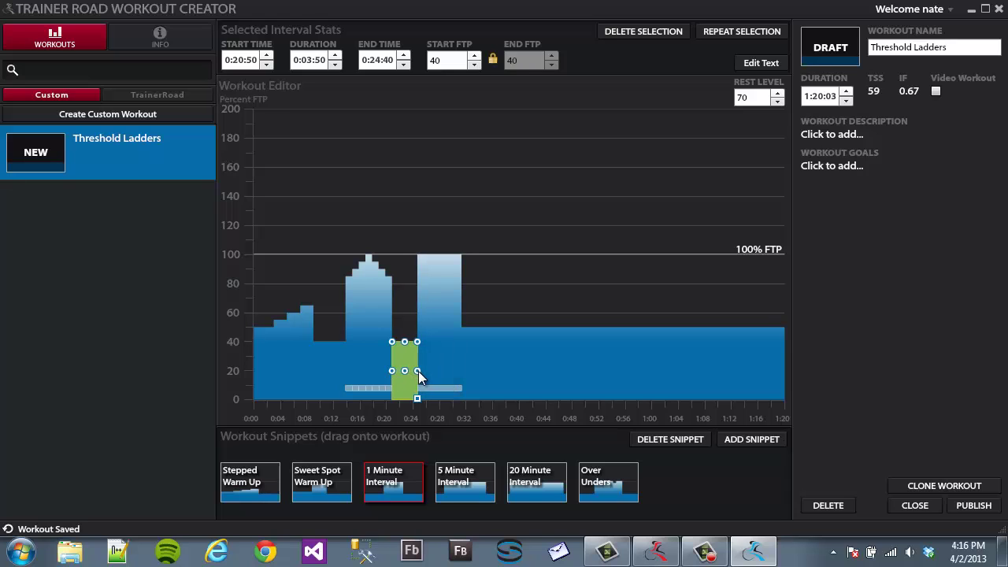
Delete the 100% FTP interval that follows the 40% FTP rest segment
left_click(445, 311)
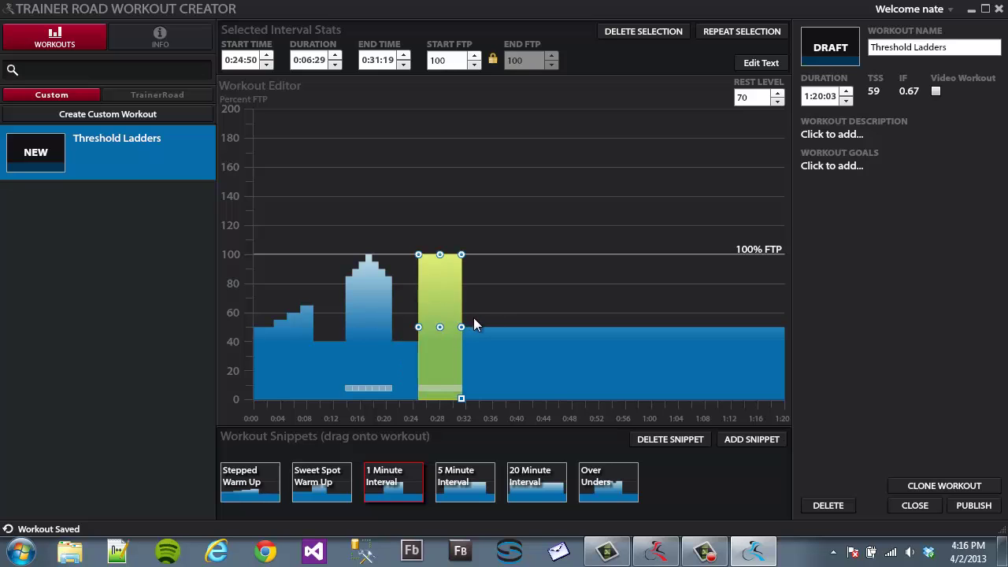
left_click(635, 35)
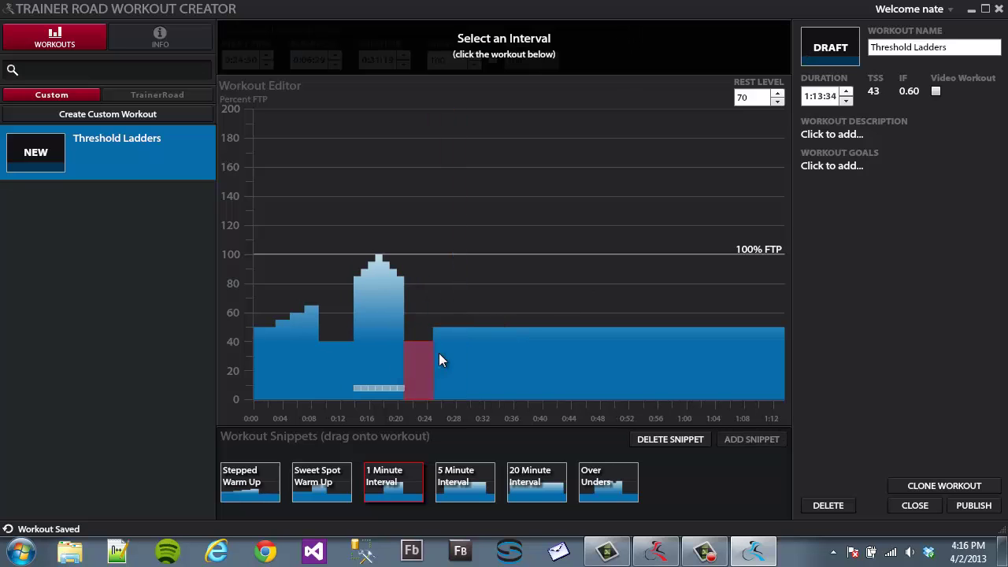
Select the whole ladder block together with its following 40% FTP rest segment and repeat it three times
left_click(359, 298)
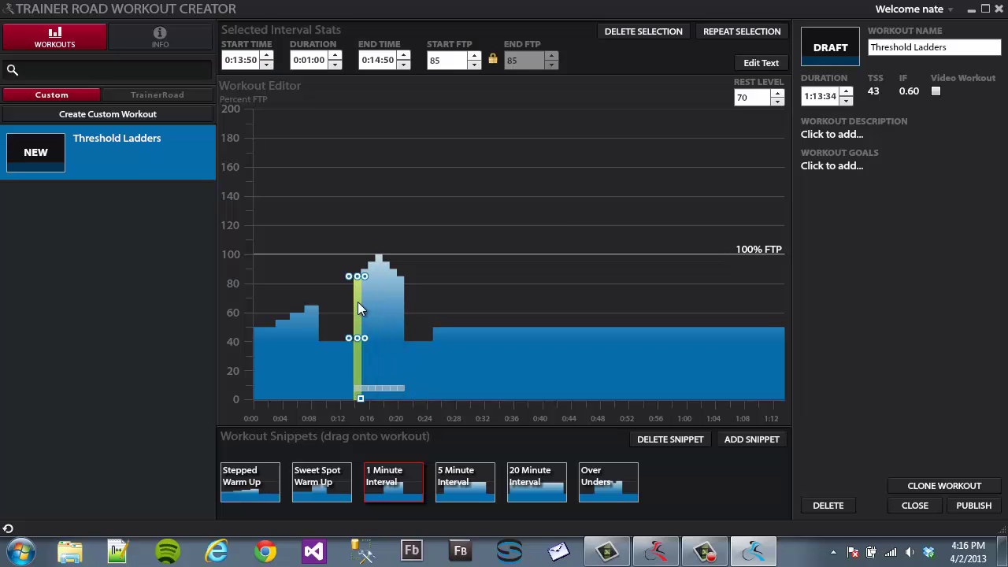
left_click(418, 357, "ctrl")
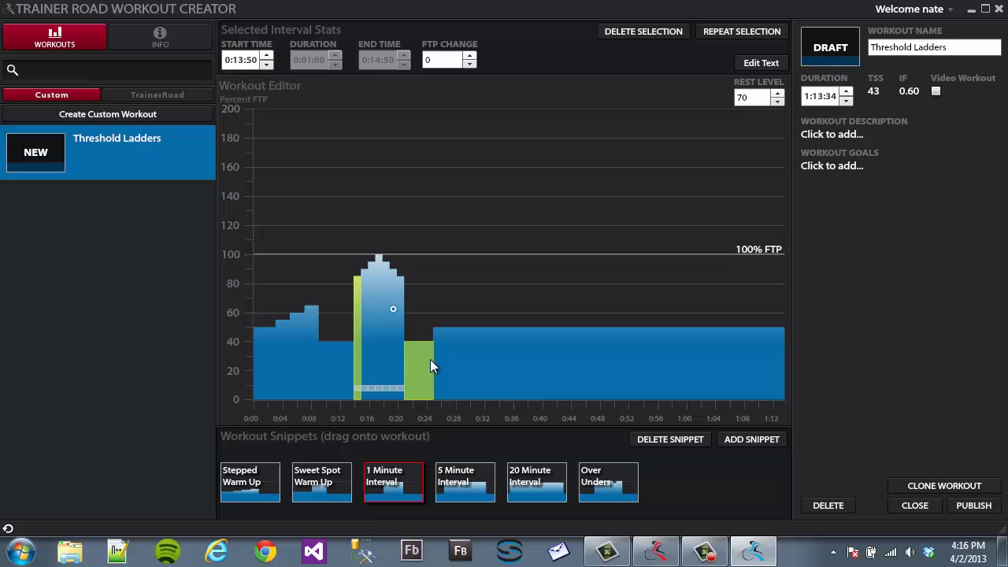
left_click(740, 32)
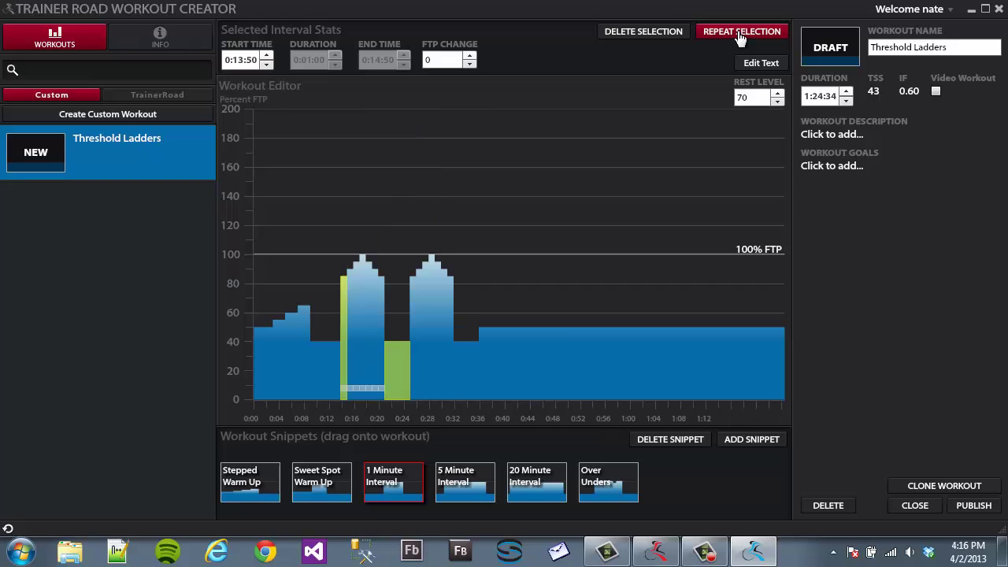
left_click(741, 32)
left_click(740, 31)
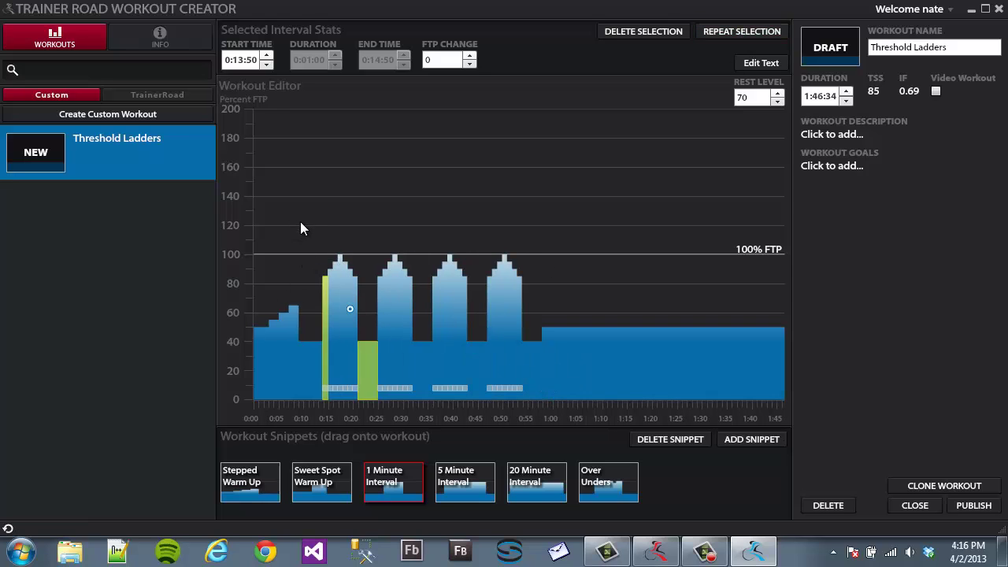
Delete the long 50% FTP segment at the end and set the workout duration to 1:00:00
left_click(676, 349)
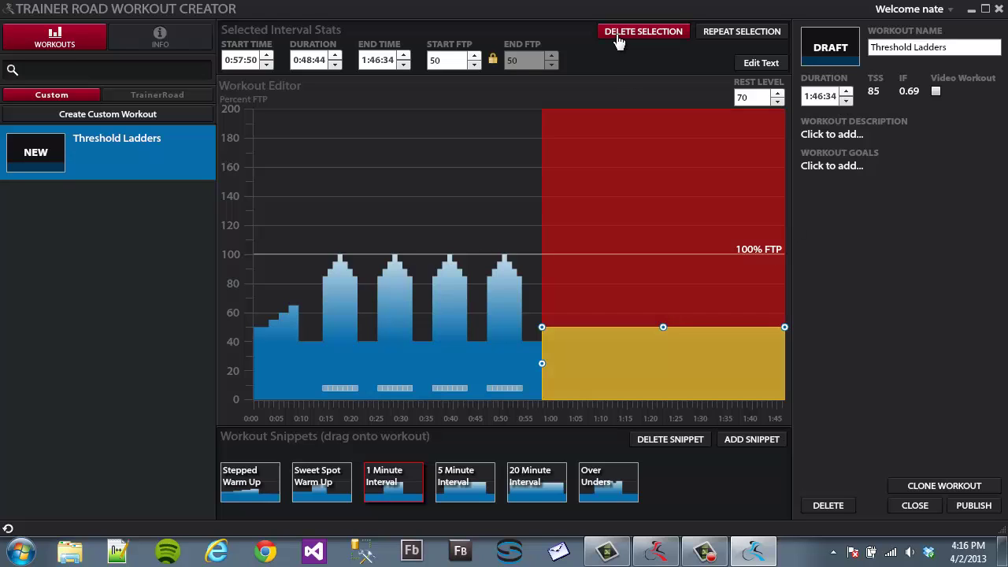
left_click(619, 39)
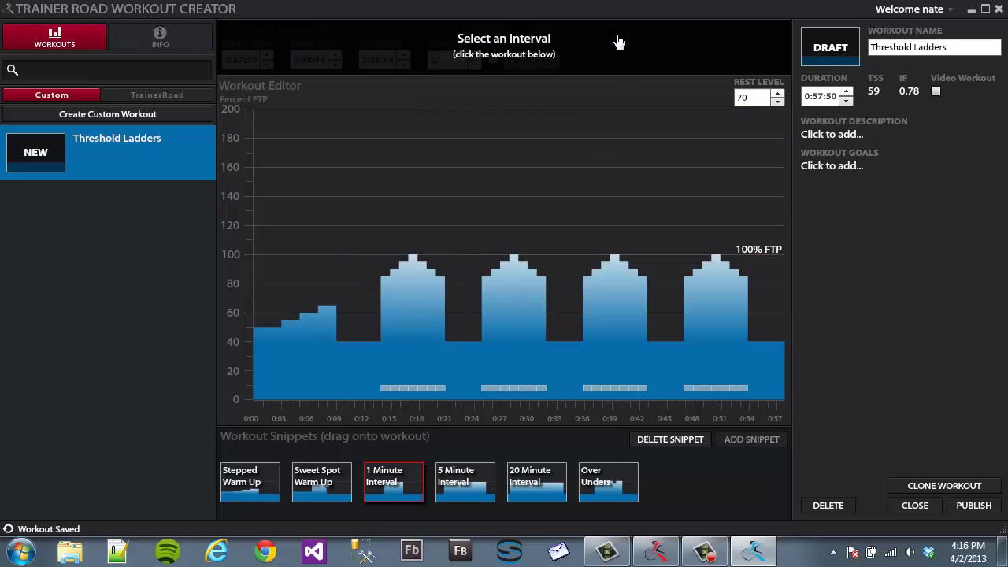
left_click(846, 91)
left_click(846, 91)
left_click(846, 91)
double_click(808, 96)
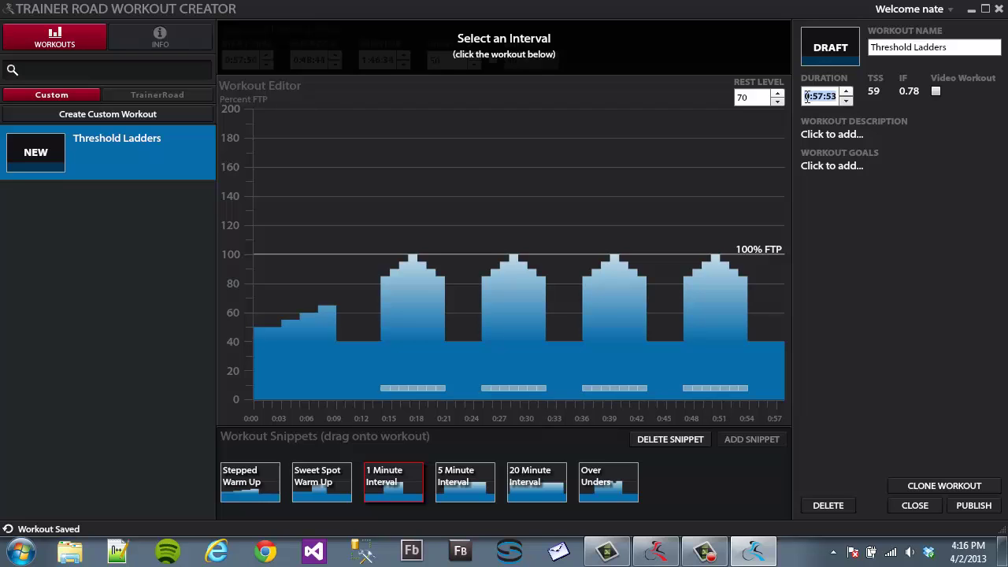
type("1:0")
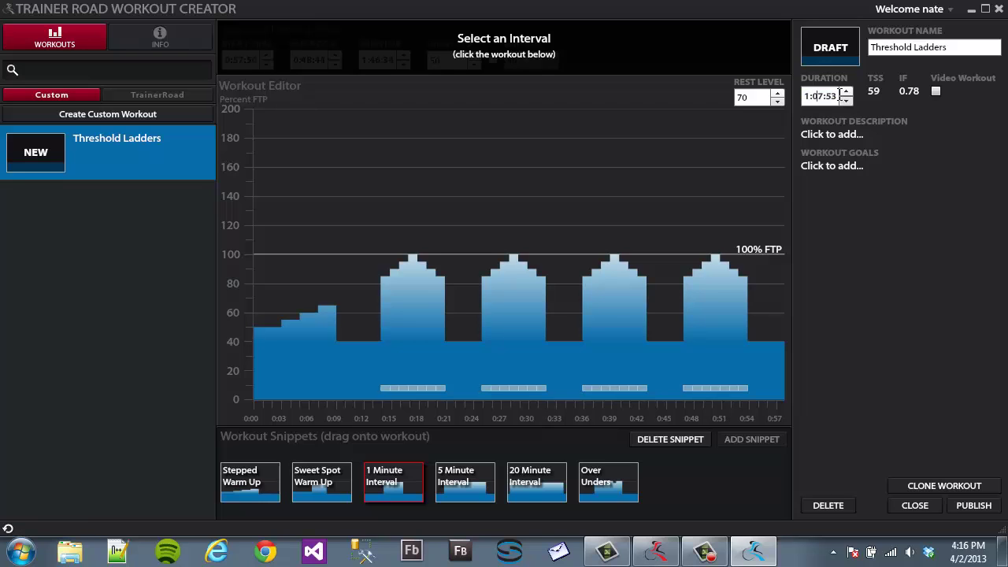
type("0:00")
key("Return")
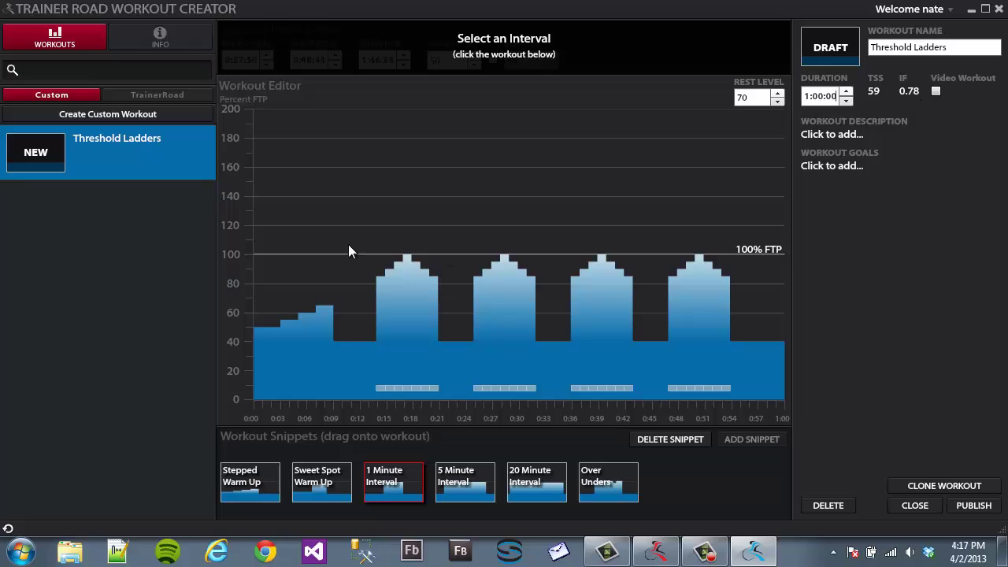
Select all intervals of the four ladders and raise their FTP together until the peaks reach about 108%
left_click_drag(359, 212, 753, 306)
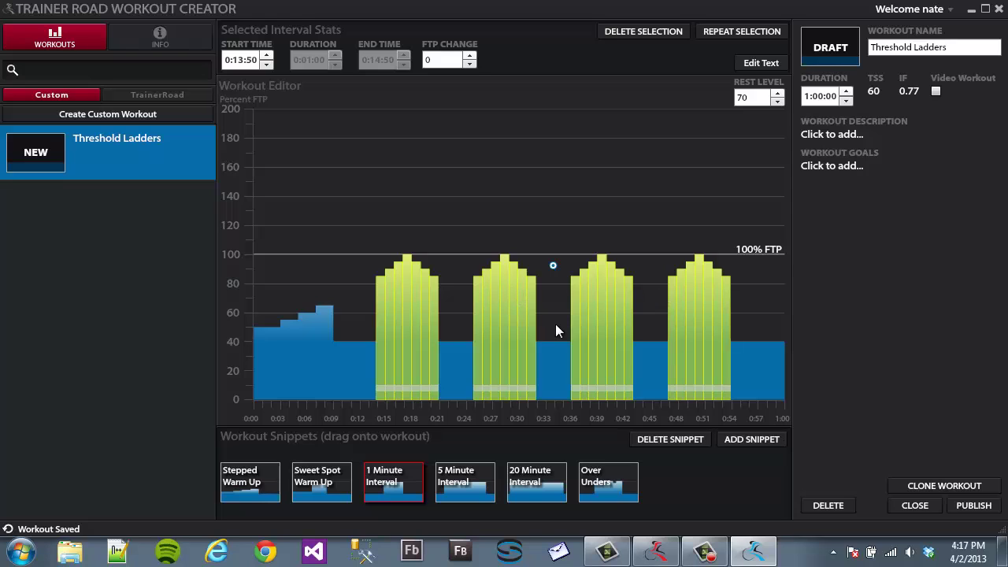
key("Up")
key("Up")
key("Up")
key("Up")
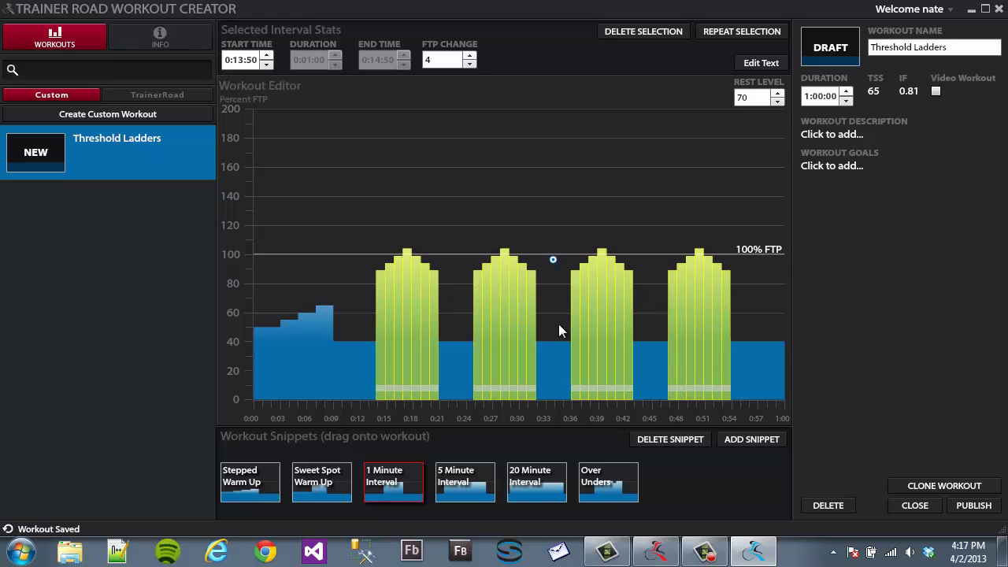
key("Up")
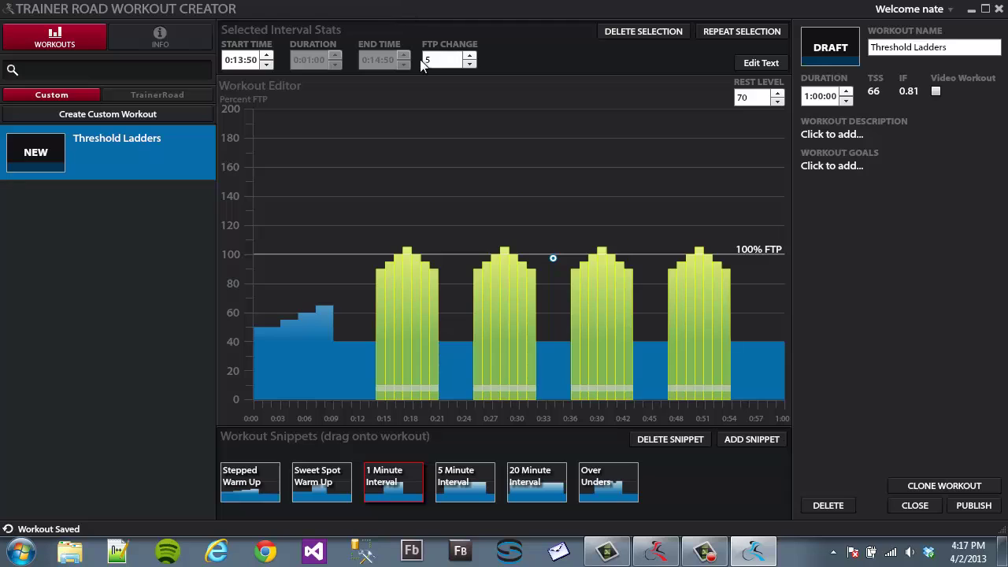
left_click(471, 58)
left_click(471, 63)
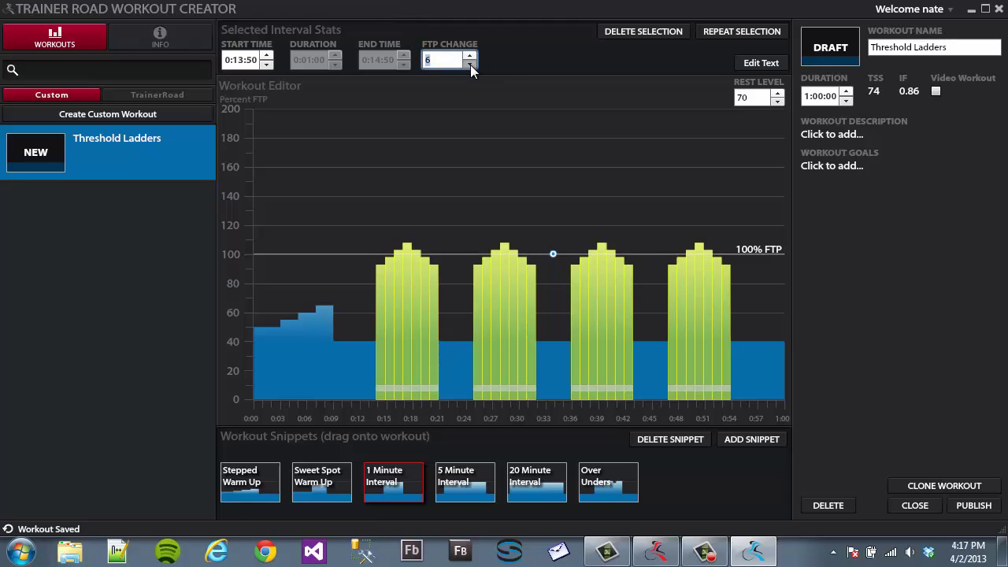
left_click(471, 55)
left_click(471, 55)
left_click(661, 189)
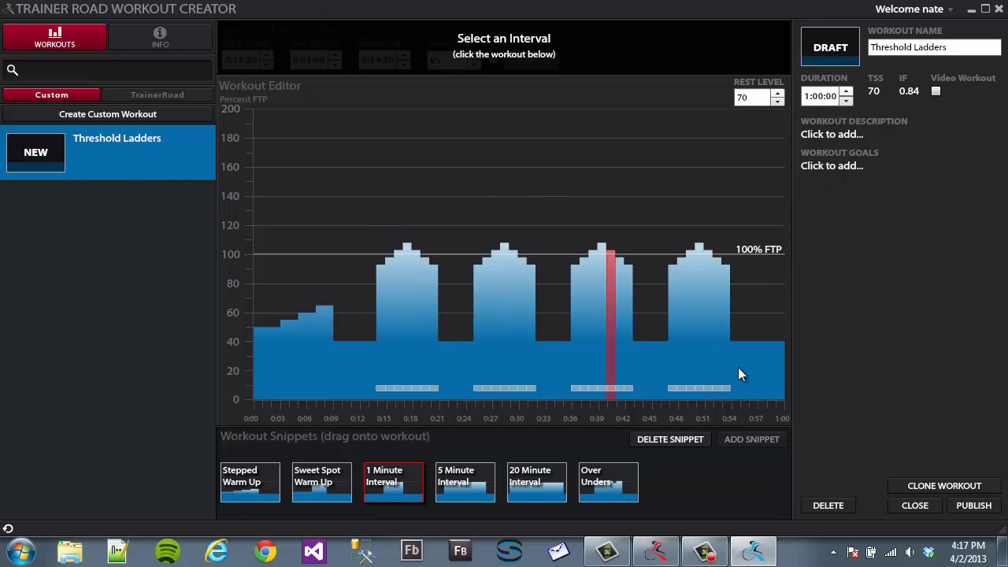
Publish the Threshold Ladders workout
left_click(973, 506)
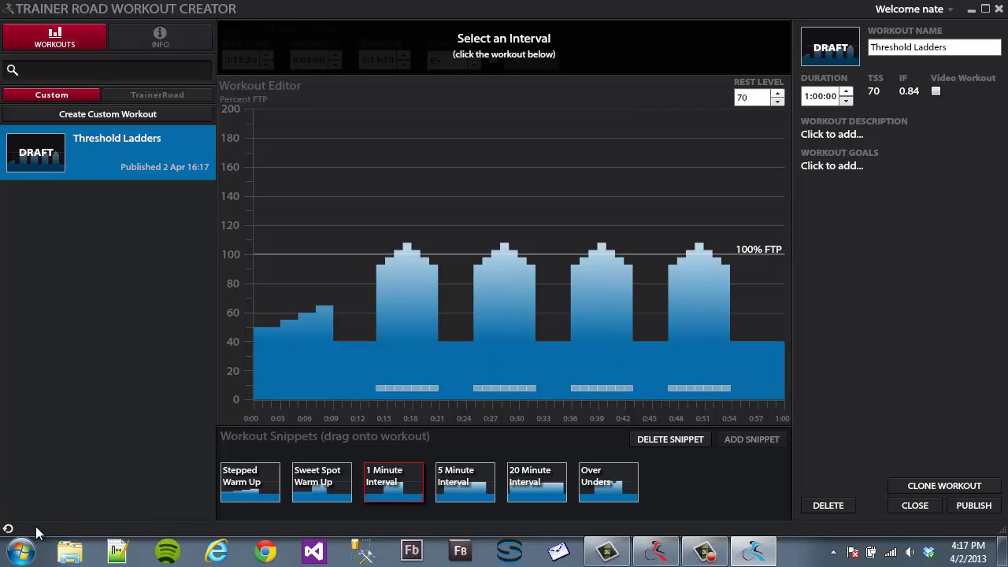
left_click(974, 505)
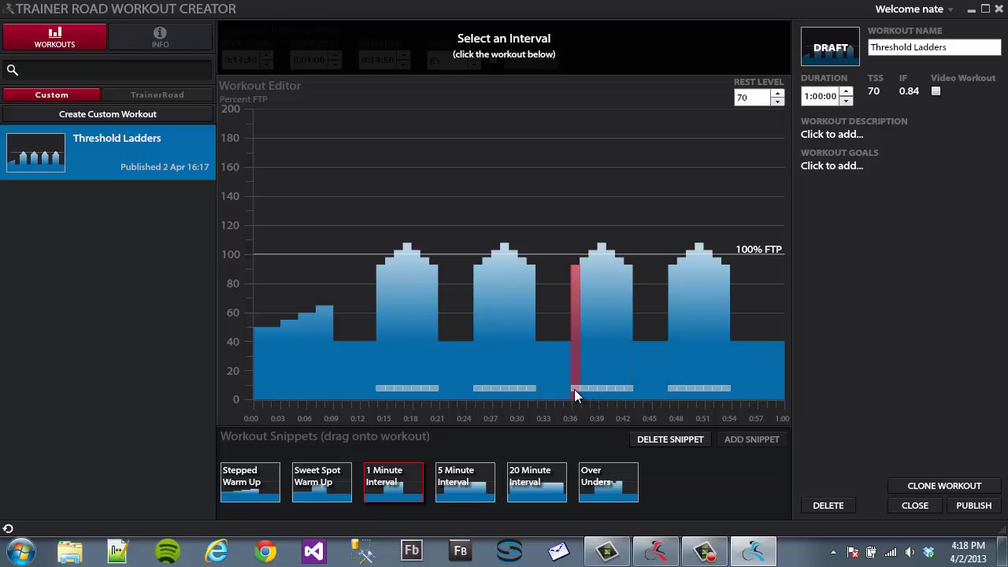
Lower the workout's rest level to 47% FTP, below the warm-up steps
left_click(754, 100)
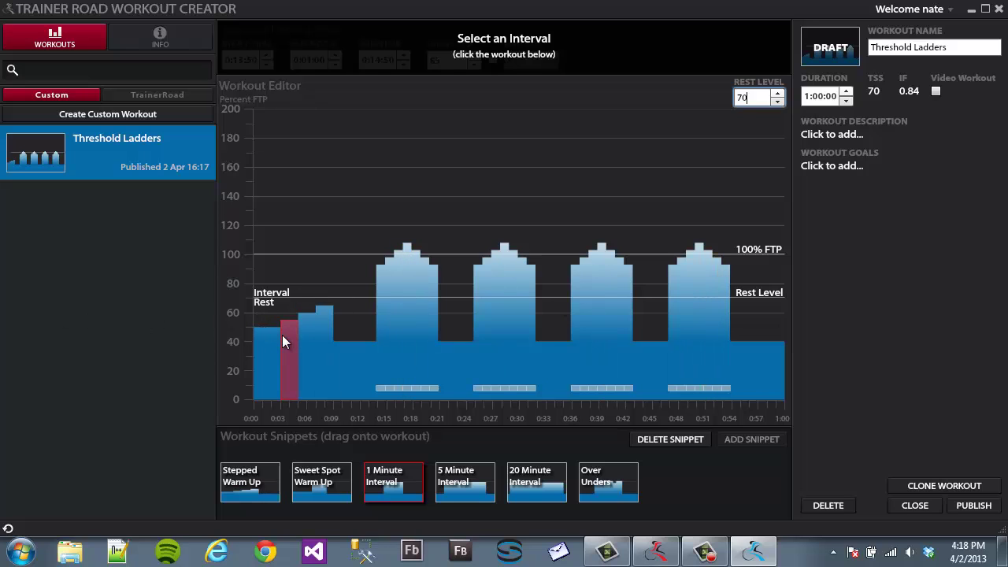
left_click(777, 102)
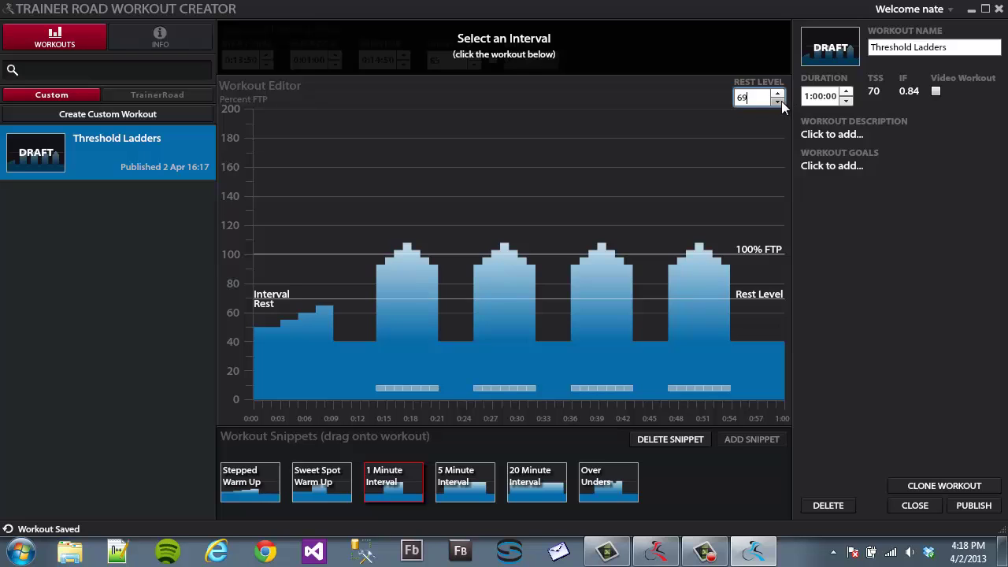
left_click(778, 101)
left_click(778, 101)
left_click(777, 101)
left_click(782, 102)
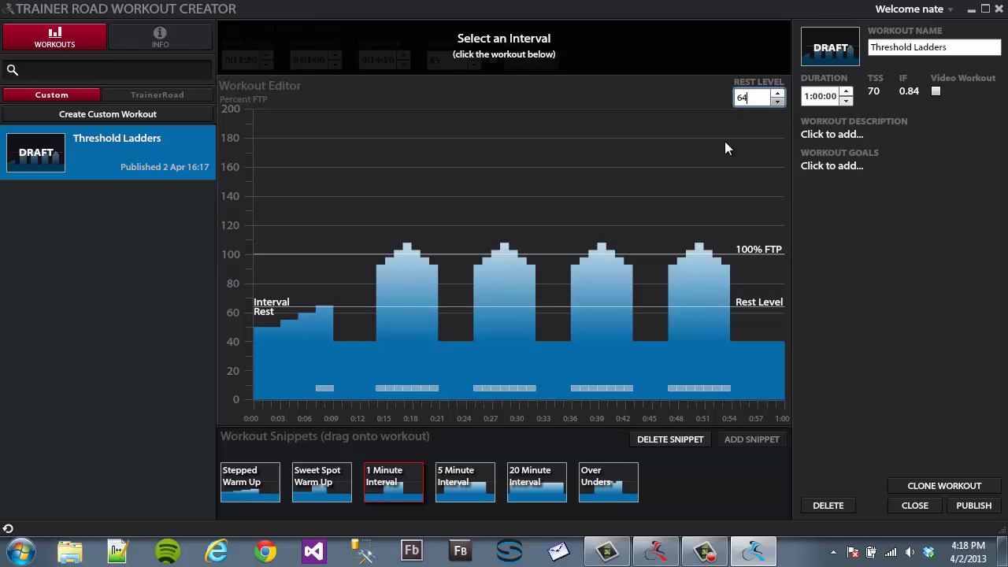
left_click(778, 101)
left_click(778, 102)
left_click(777, 102)
left_click(778, 102)
left_click(778, 102)
left_click(777, 101)
left_click(778, 102)
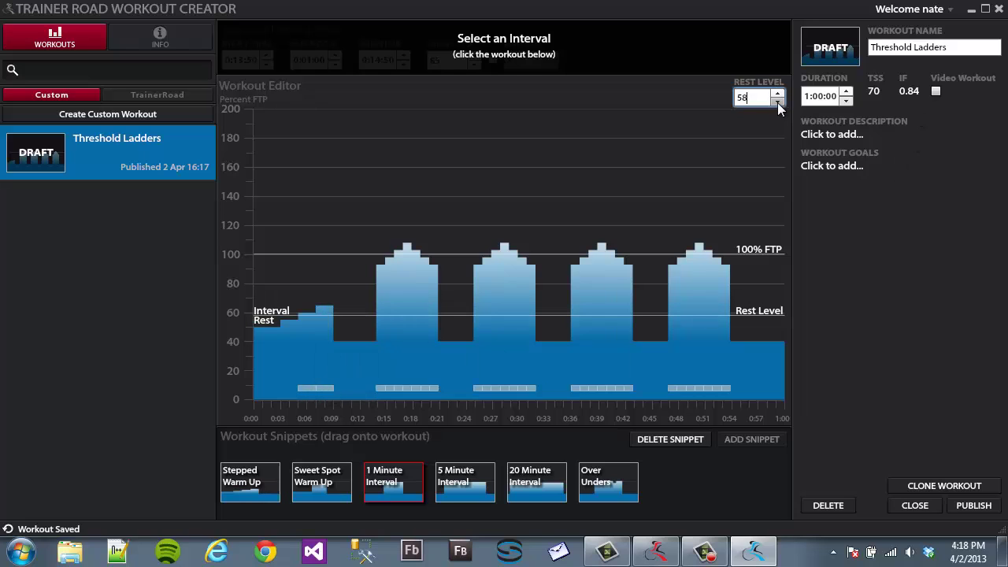
left_click(778, 102)
left_click(777, 101)
left_click(778, 101)
left_click(778, 101)
left_click(778, 101)
left_click(777, 102)
left_click(778, 102)
left_click(777, 102)
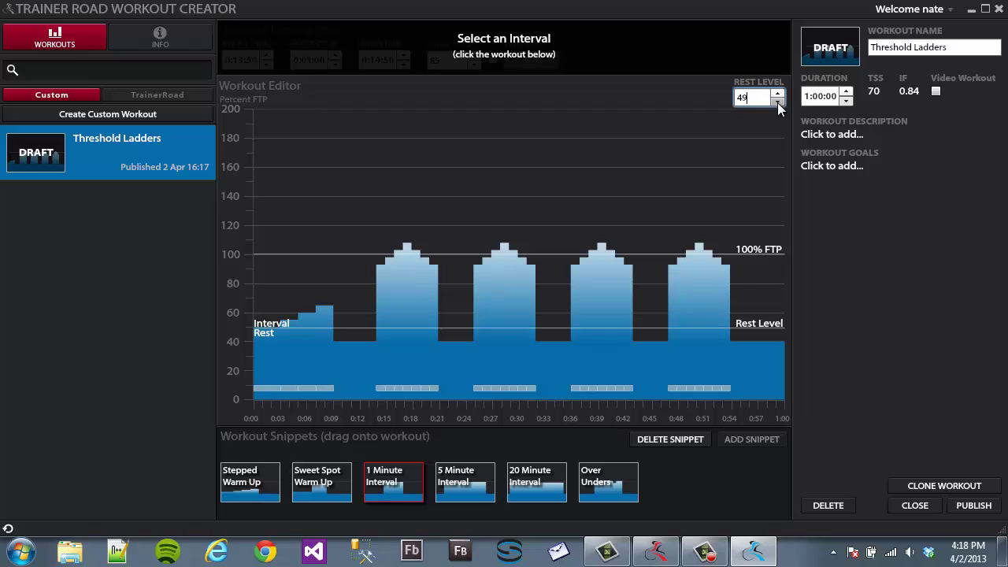
left_click(778, 103)
left_click(778, 104)
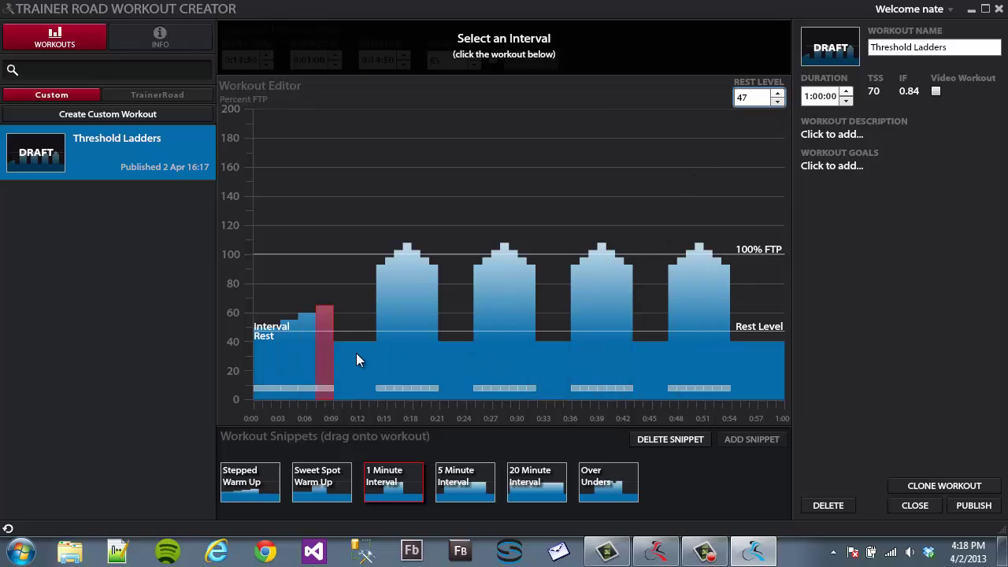
Lower the rest level further to 39% FTP, just below the rest segments
left_click(778, 101)
left_click(778, 101)
left_click(779, 101)
left_click(778, 102)
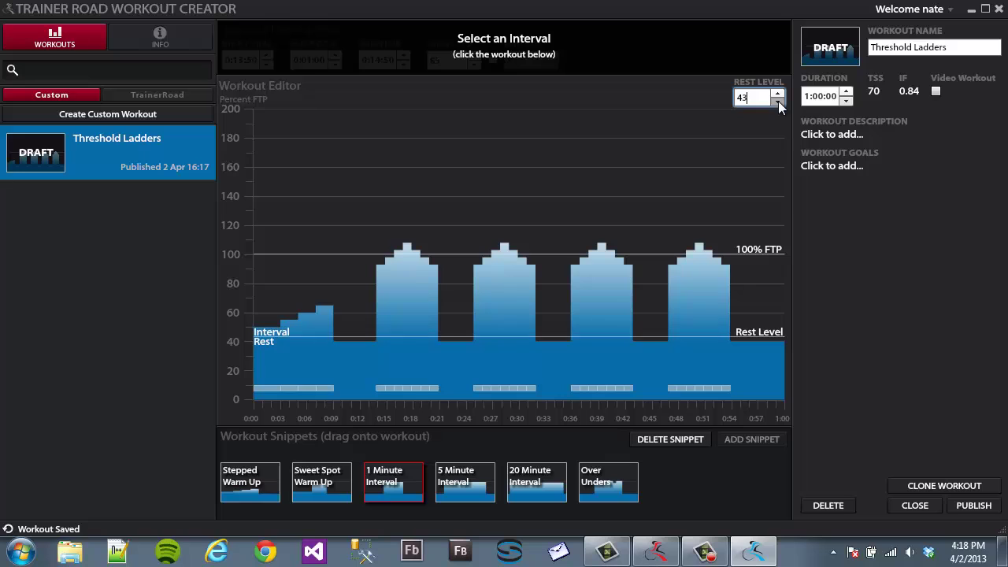
left_click(778, 101)
left_click(779, 101)
left_click(779, 102)
left_click(778, 102)
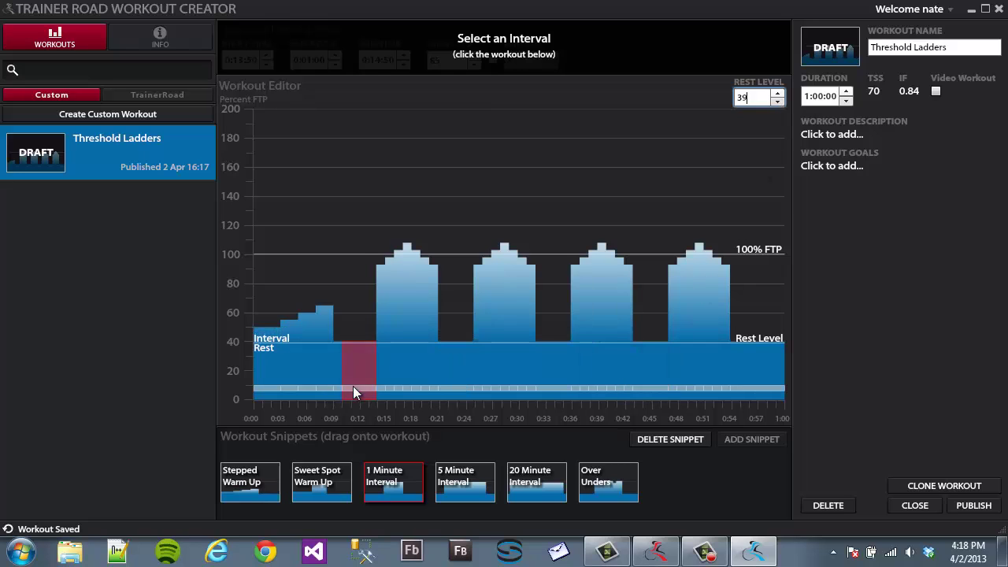
Raise the rest level to 105% FTP, just under the ladder peaks
left_click(779, 94)
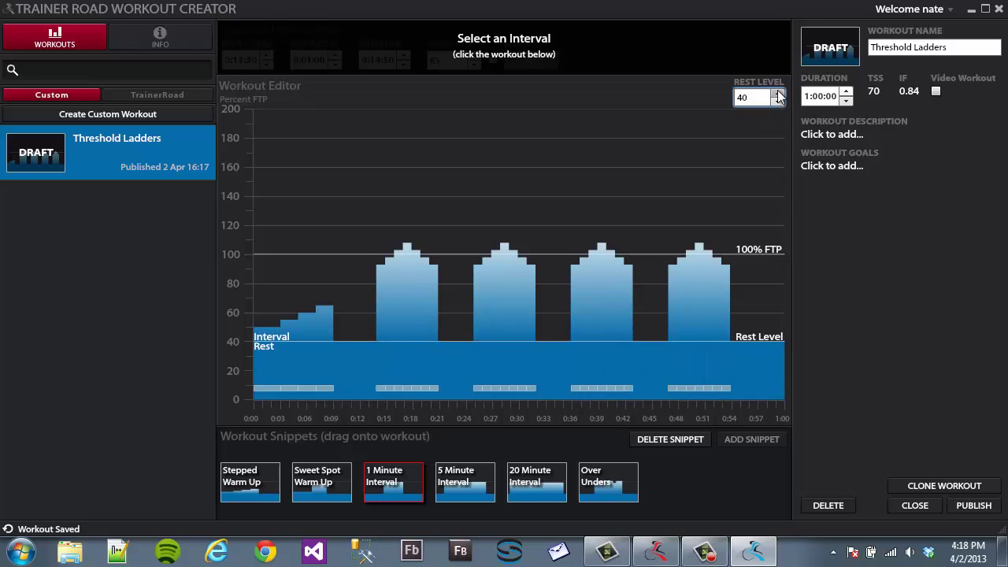
left_click(778, 94)
left_click(778, 94)
left_click(778, 93)
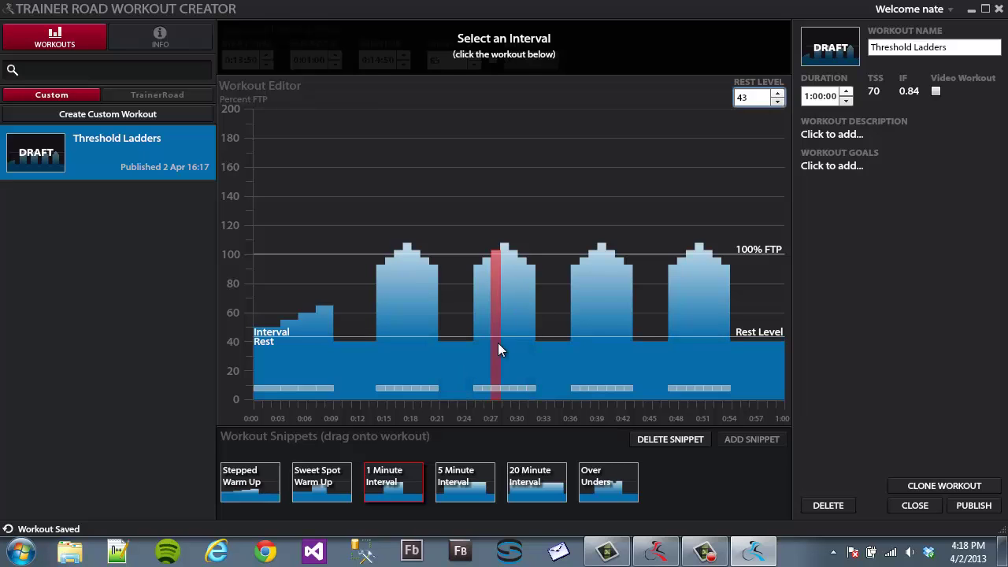
left_click_drag(778, 94, 778, 97)
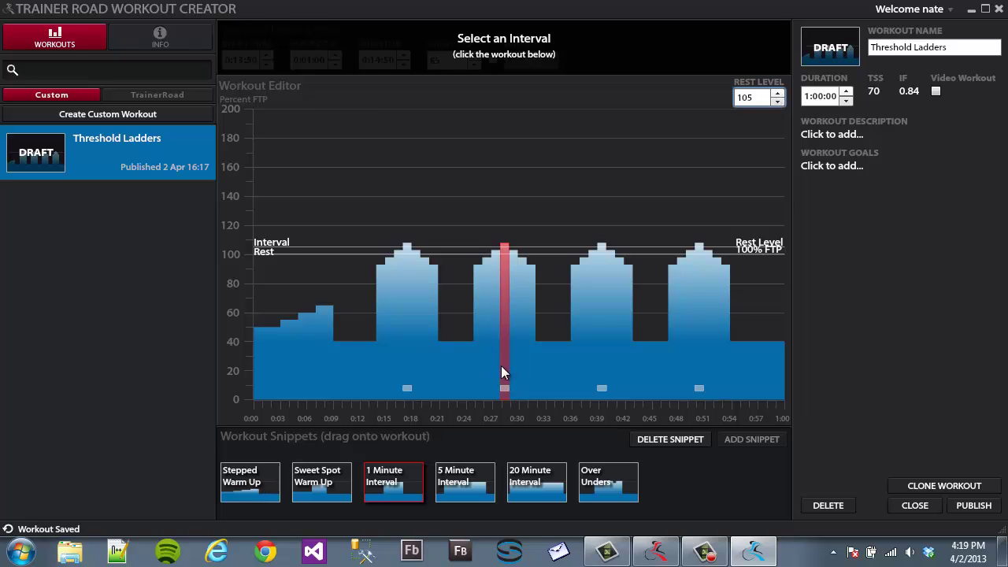
Set the rest level to 76% FTP, between the warm-up and the ladders, and publish the workout again
left_click_drag(777, 102, 777, 101)
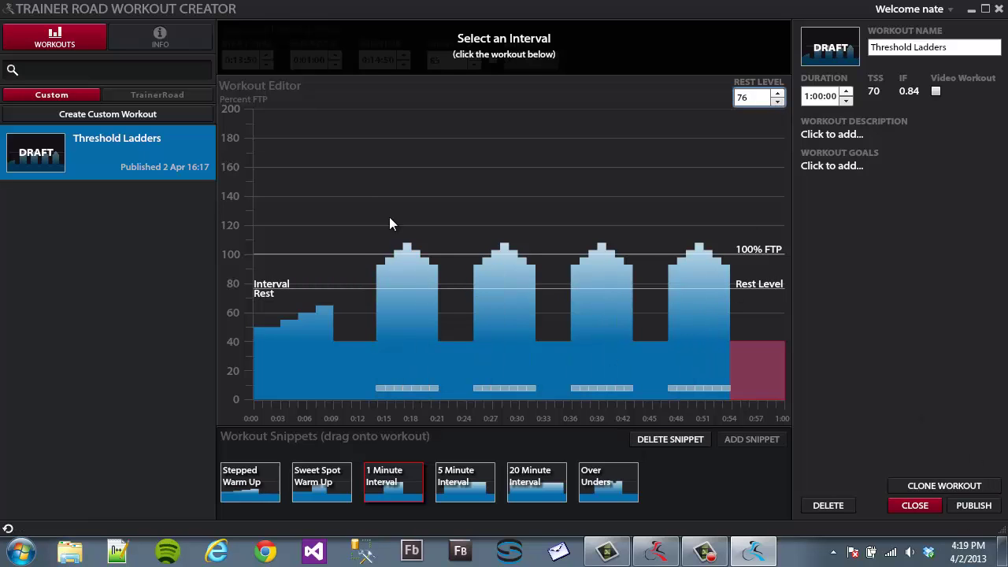
left_click(764, 93)
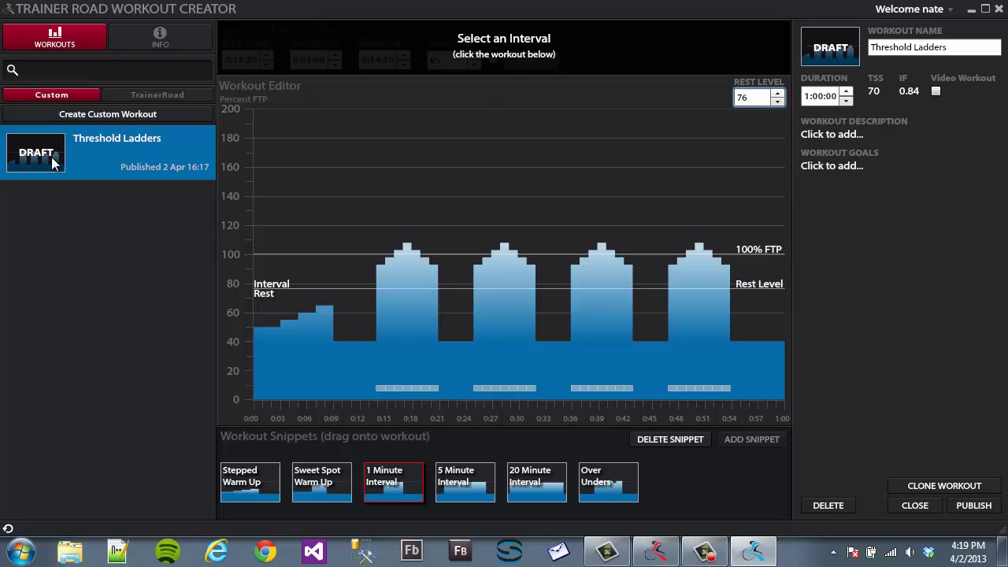
left_click(969, 508)
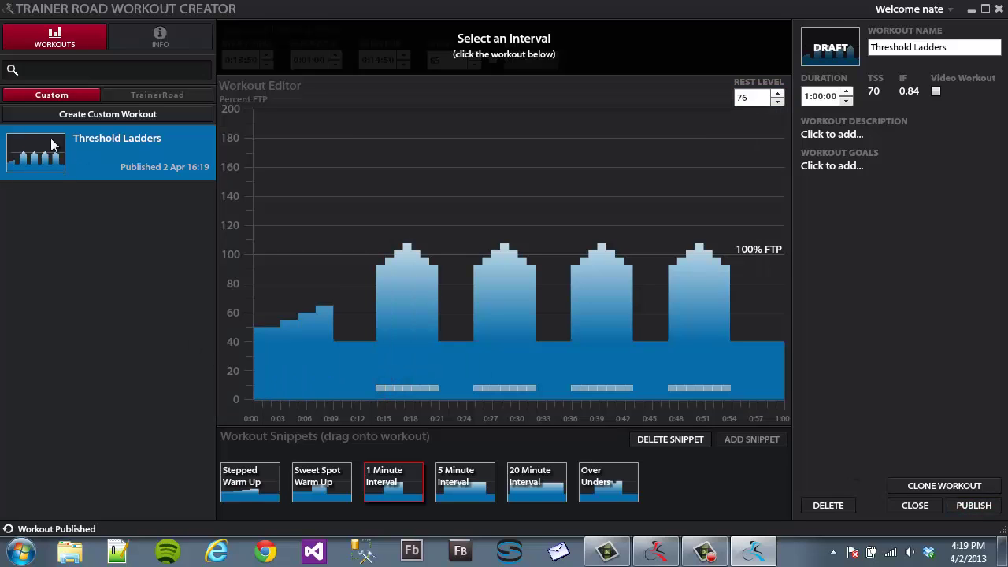
Switch to Trainer Road, refresh its custom workout list and open Threshold Ladders
left_click(656, 551)
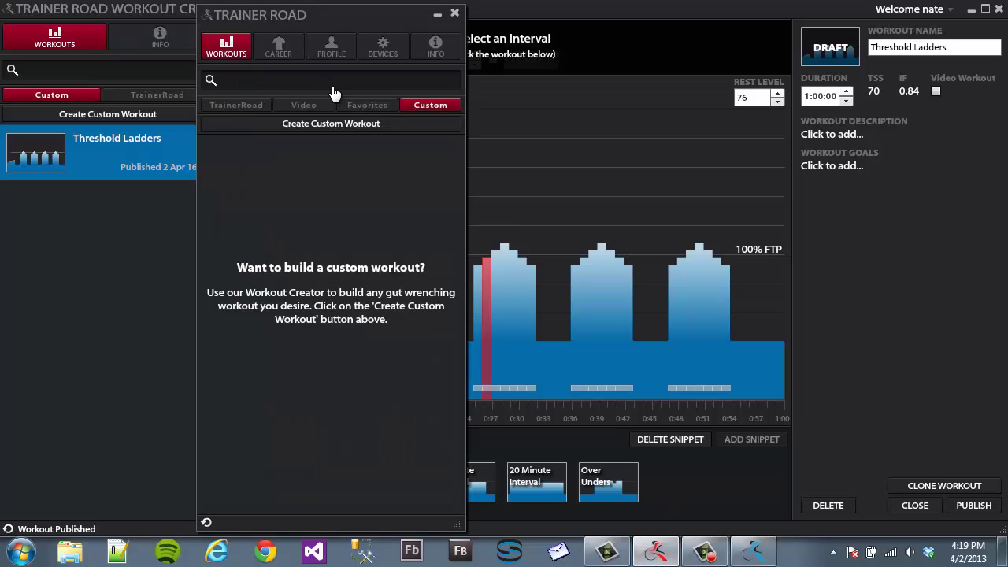
left_click(206, 524)
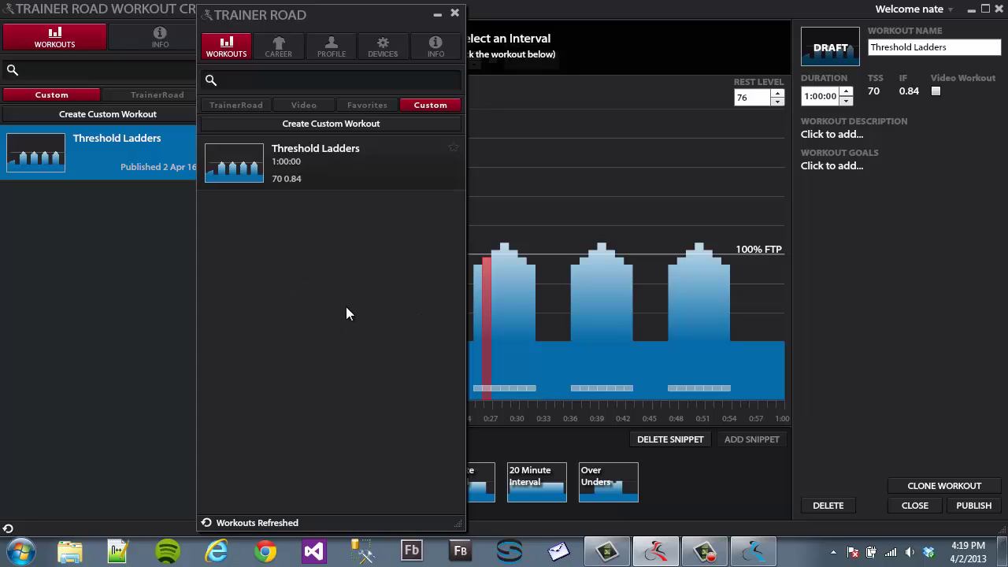
left_click(226, 167)
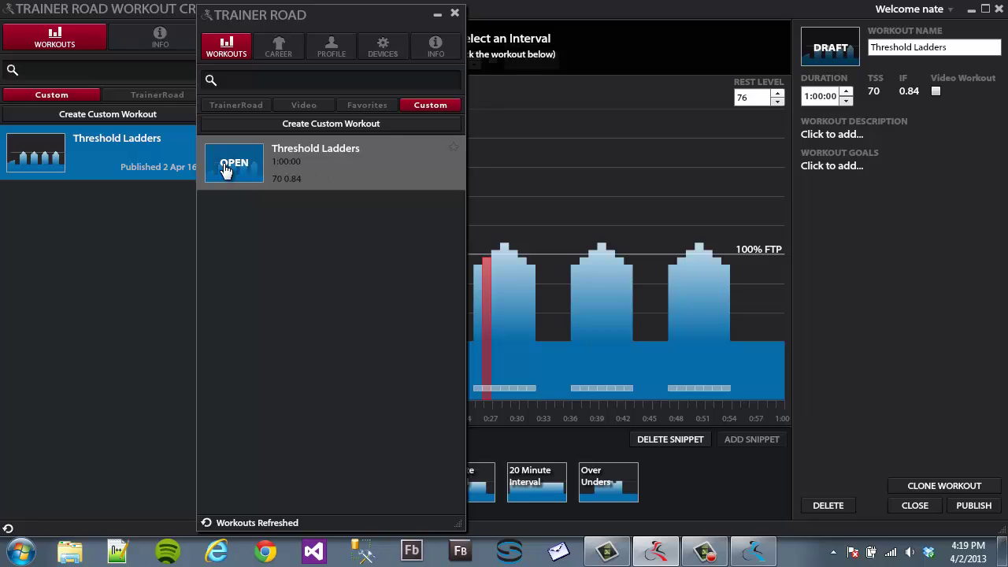